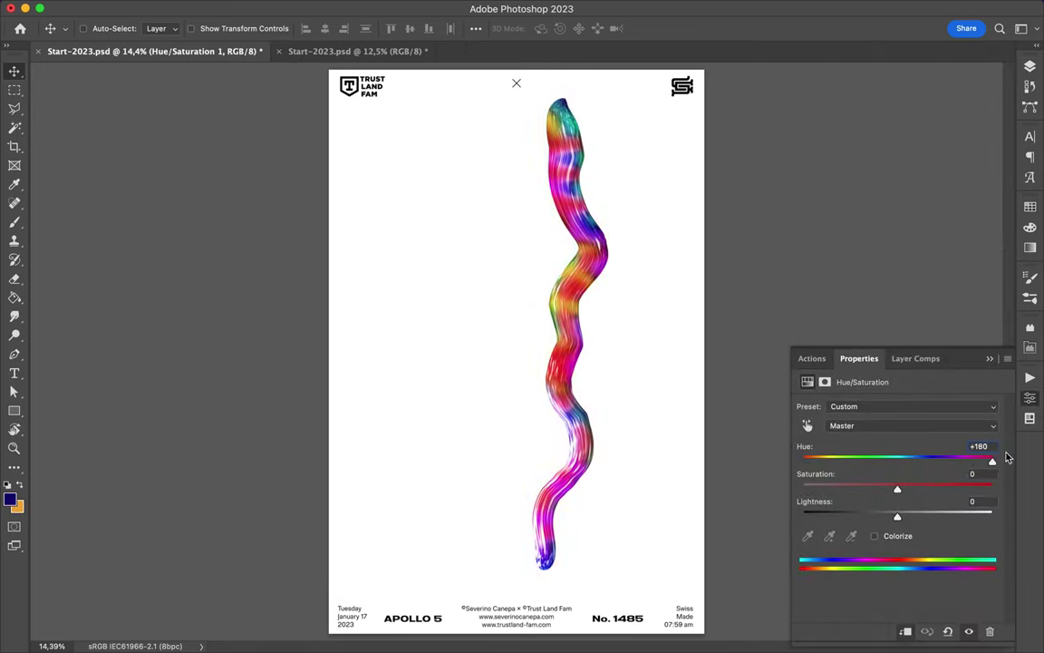
Step: Duplicate the Shape group and Hue/Saturation layer, then select both copies to merge
click(1029, 67)
click(954, 207)
shift+click(960, 189)
key(ctrl+j)
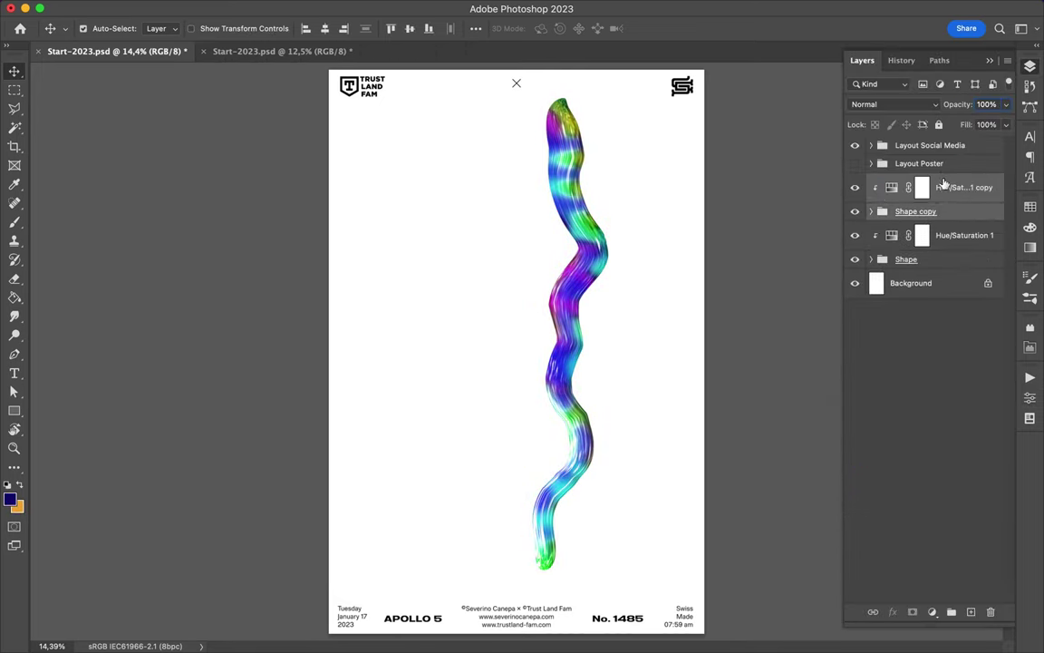
click(961, 187)
click(879, 104)
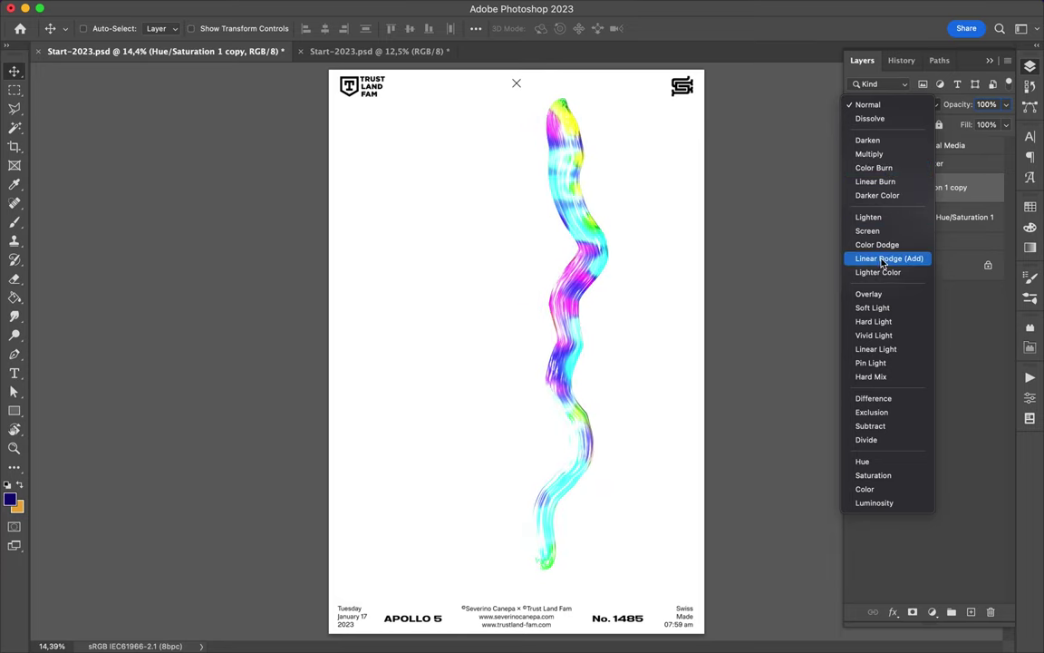
Step: Blur the merged copy and blend it in Hard Light at 53% fill
click(867, 231)
key(ctrl+alt+f)
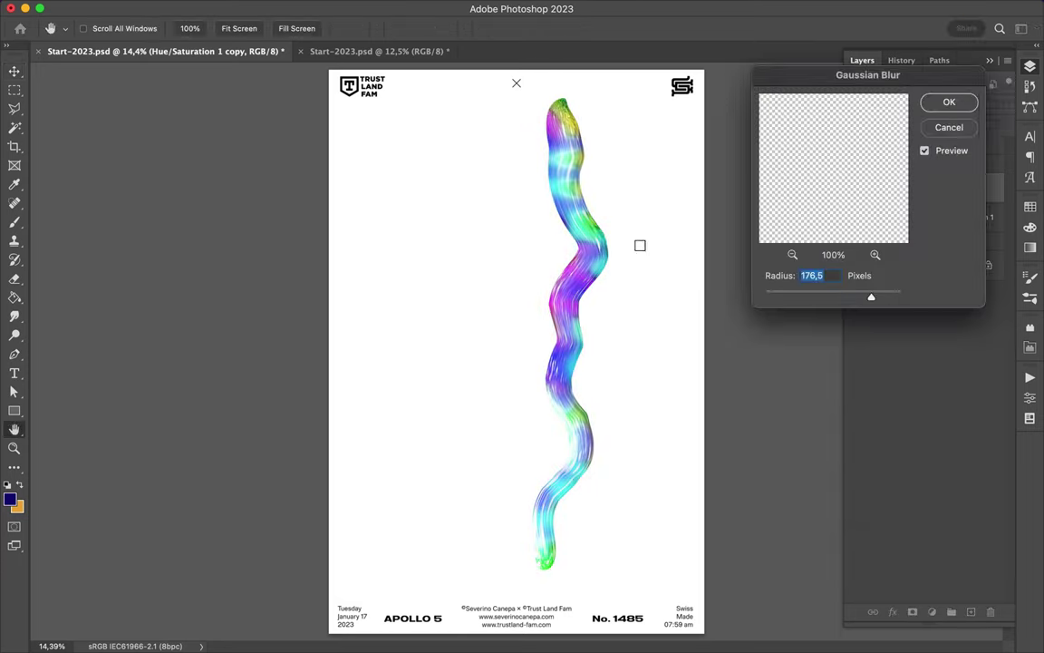
click(938, 128)
click(870, 104)
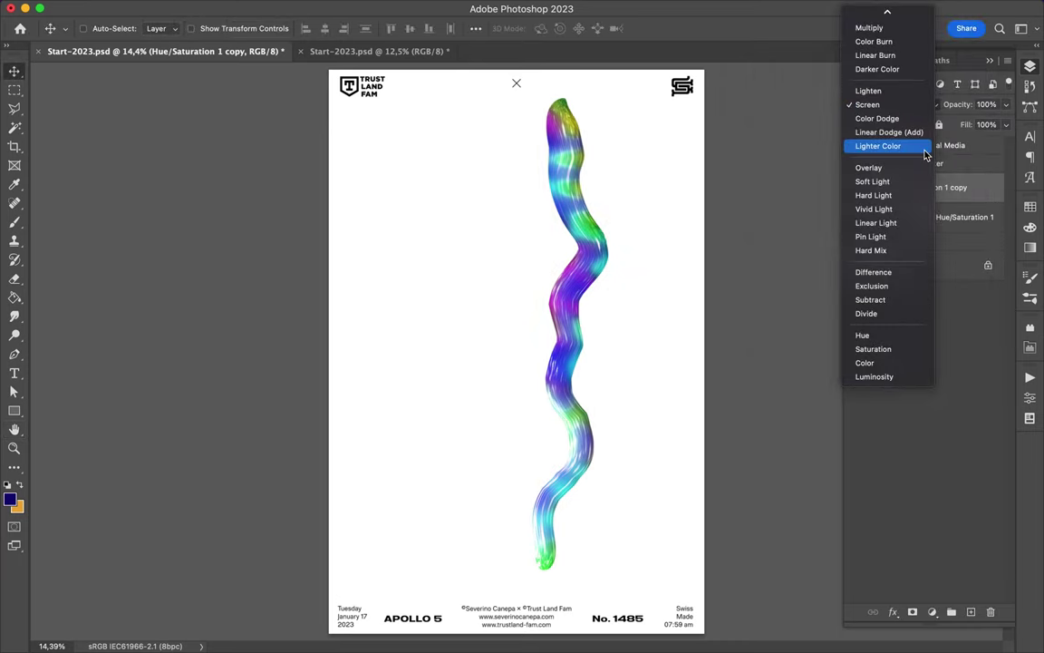
click(845, 196)
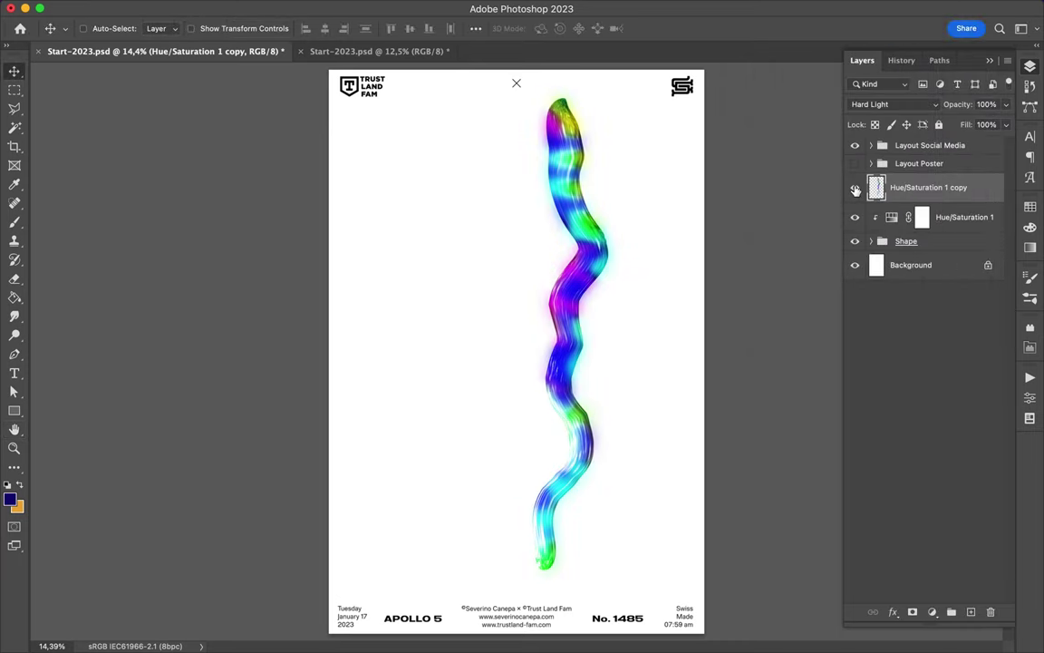
click(914, 264)
Step: Pen-draw a four-point diagonal wedge over the lower poster, filled light grey
key(p)
click(324, 556)
click(709, 241)
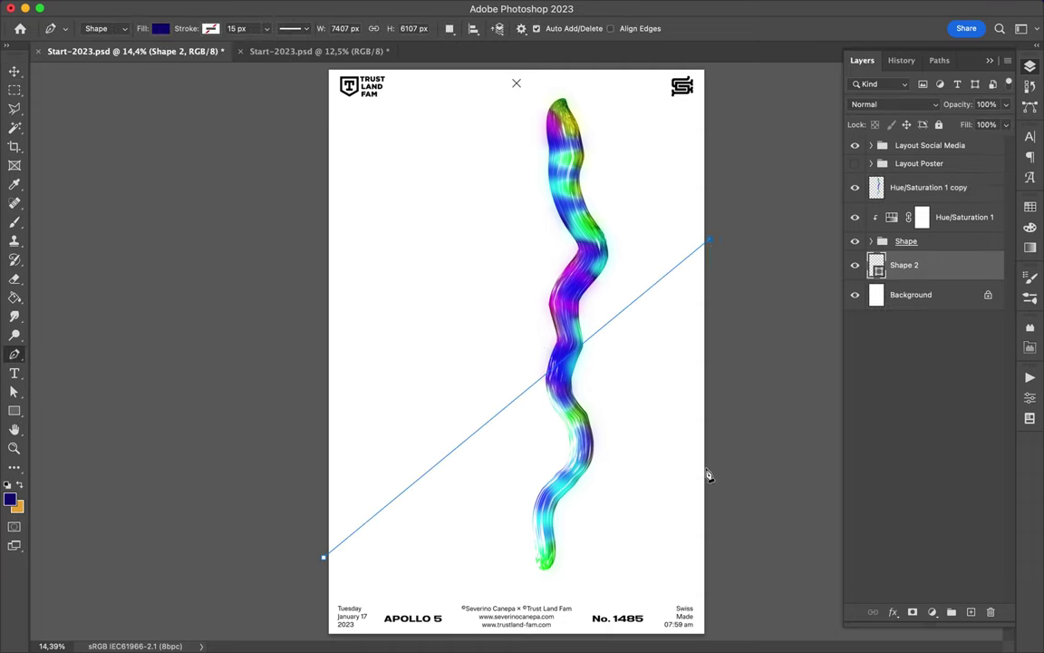
click(709, 634)
click(324, 634)
click(323, 556)
click(1029, 207)
click(858, 244)
click(160, 28)
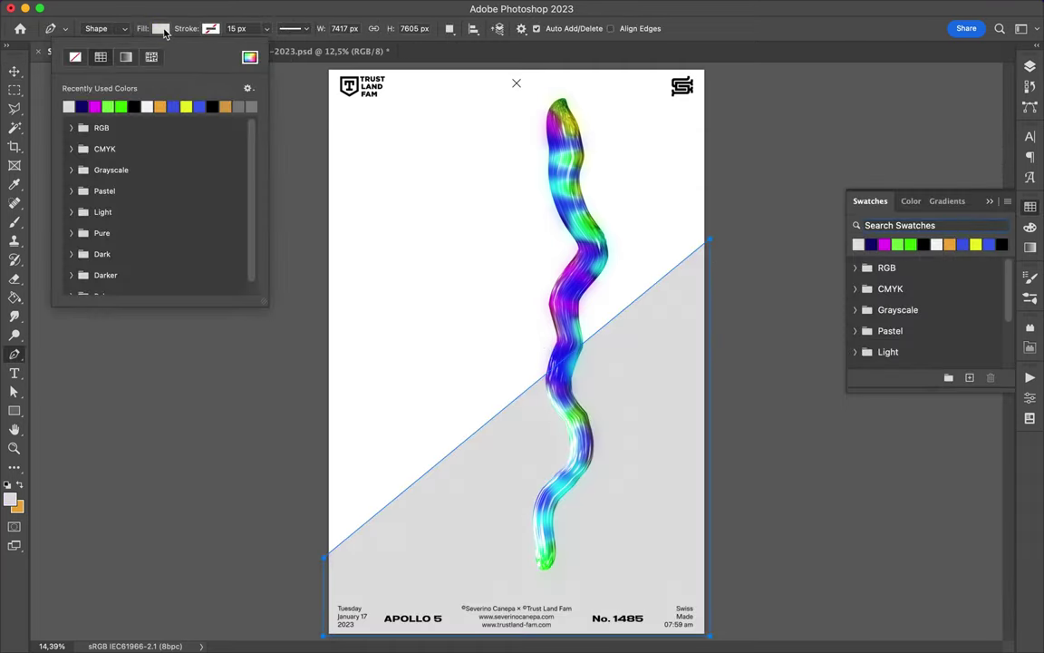
click(249, 57)
click(784, 66)
Step: Begin a second grey polygon with its first corners along the poster's top edge
key(v)
key(F7)
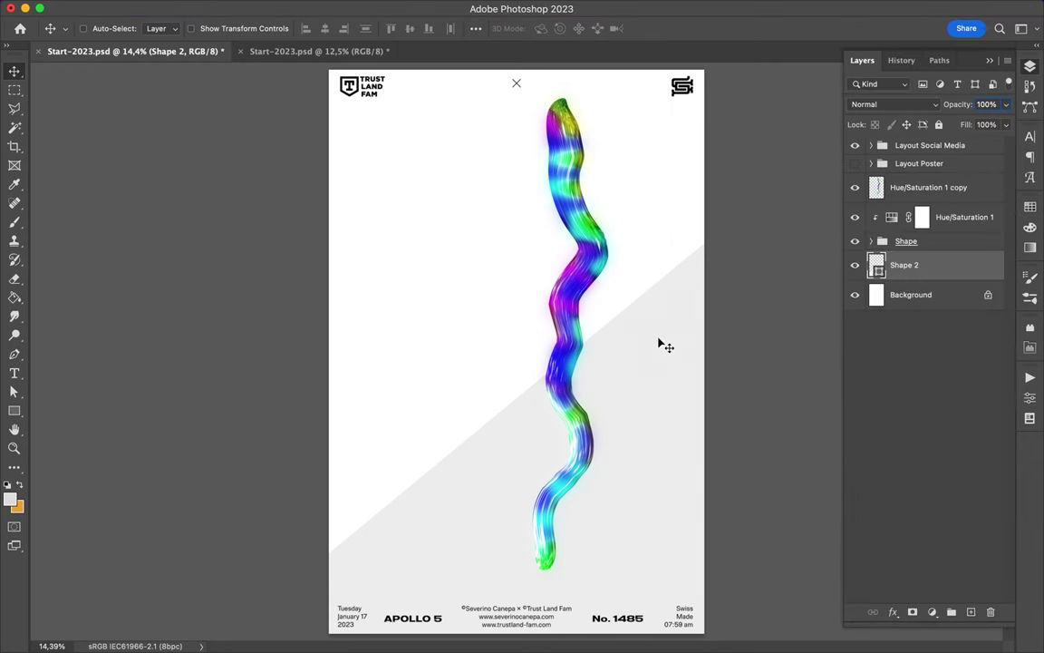
key(a)
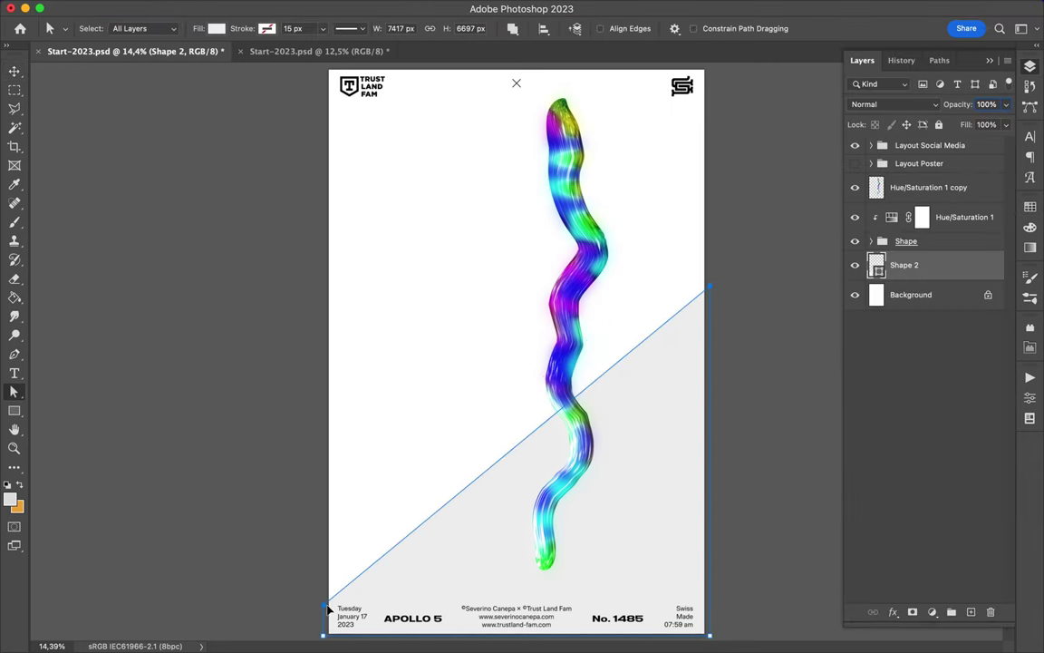
key(p)
click(325, 67)
click(710, 67)
Step: Close the slanted top band and move its layer beneath the squiggle group
click(707, 105)
click(324, 105)
click(325, 105)
mouse_move(904, 150)
mouse_down()
mouse_move(938, 236)
mouse_move(938, 280)
mouse_up()
key(v)
key(i)
drag(601, 256, 584, 186)
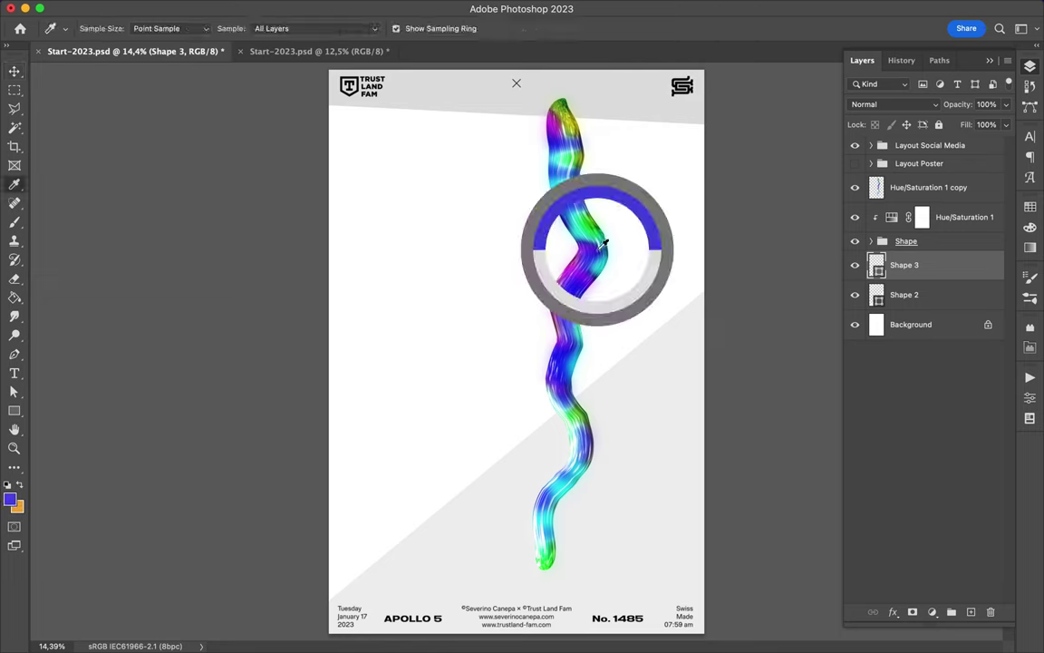
Step: Eyedropper yellow, teal and green from the squiggle and save them as swatches
drag(560, 116, 573, 114)
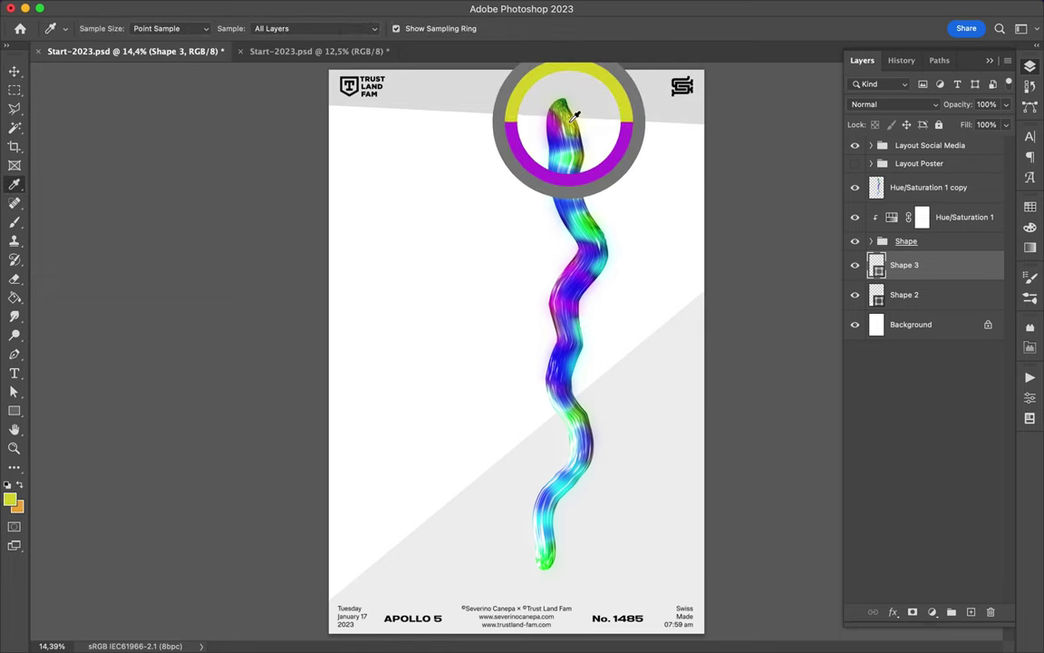
drag(574, 115, 577, 119)
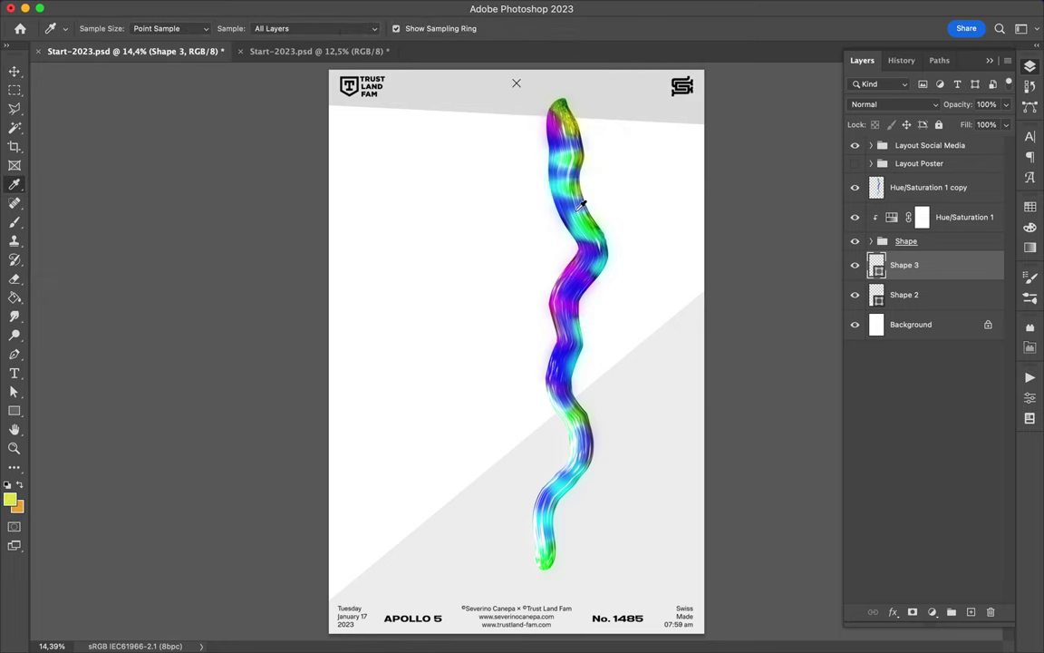
drag(602, 267, 600, 264)
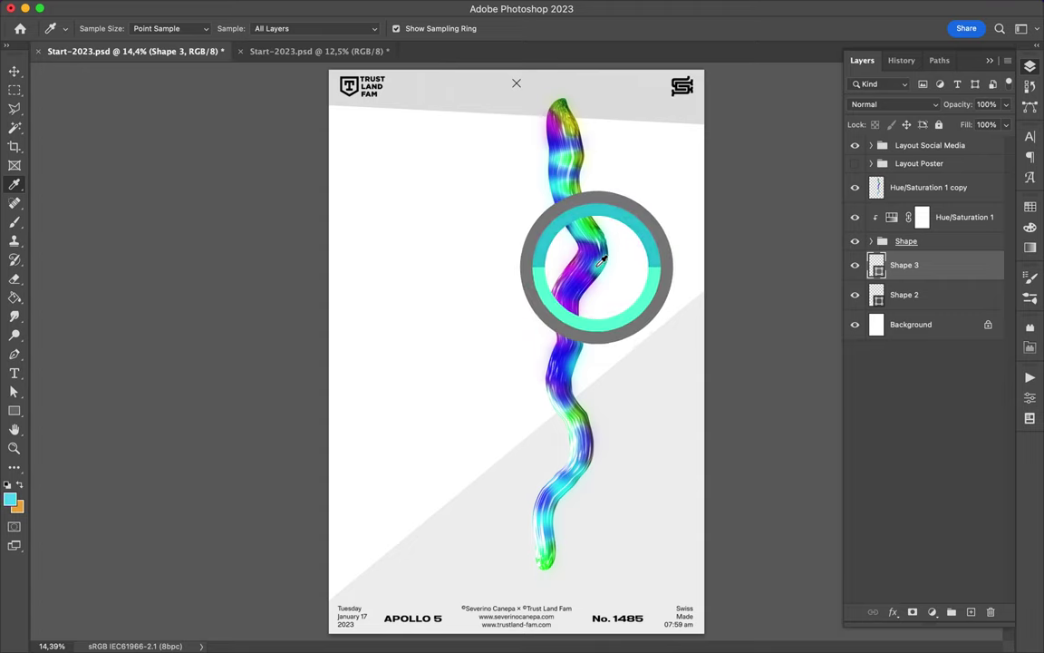
drag(602, 263, 548, 443)
drag(544, 548, 553, 556)
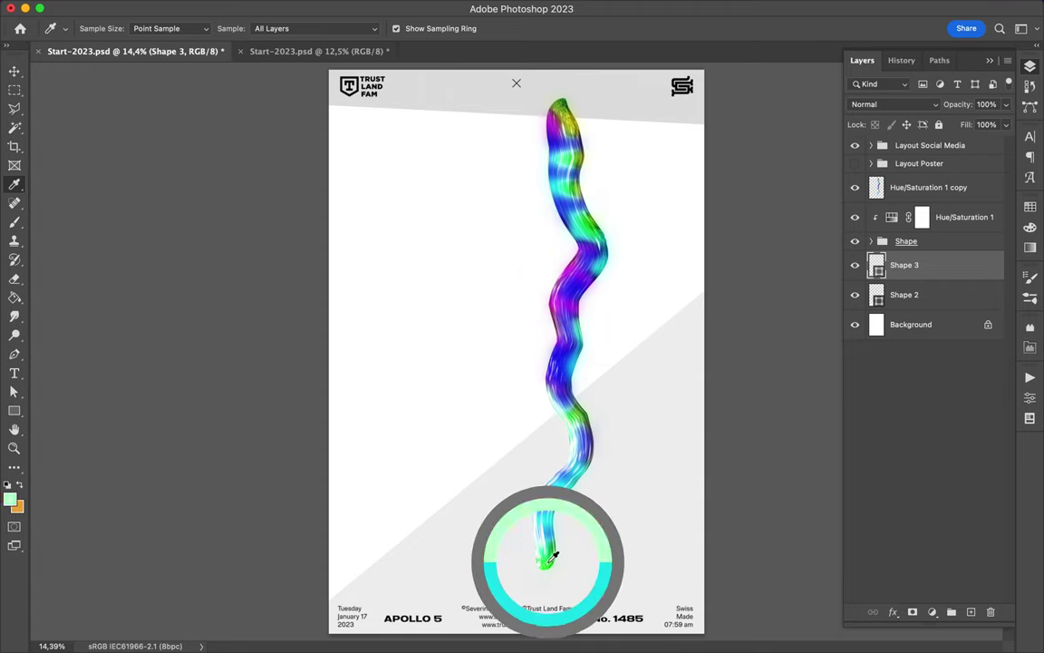
click(1030, 205)
Step: Type the title LIQUID #16 left of the squiggle and colour it navy
key(t)
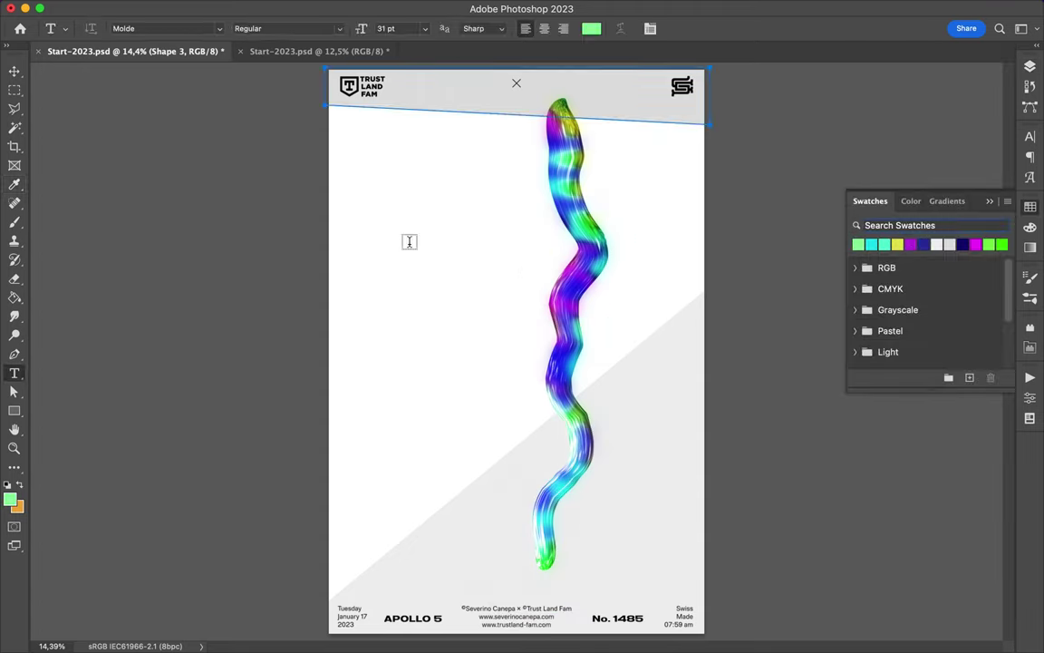
click(408, 244)
click(1029, 206)
click(1030, 205)
key(v)
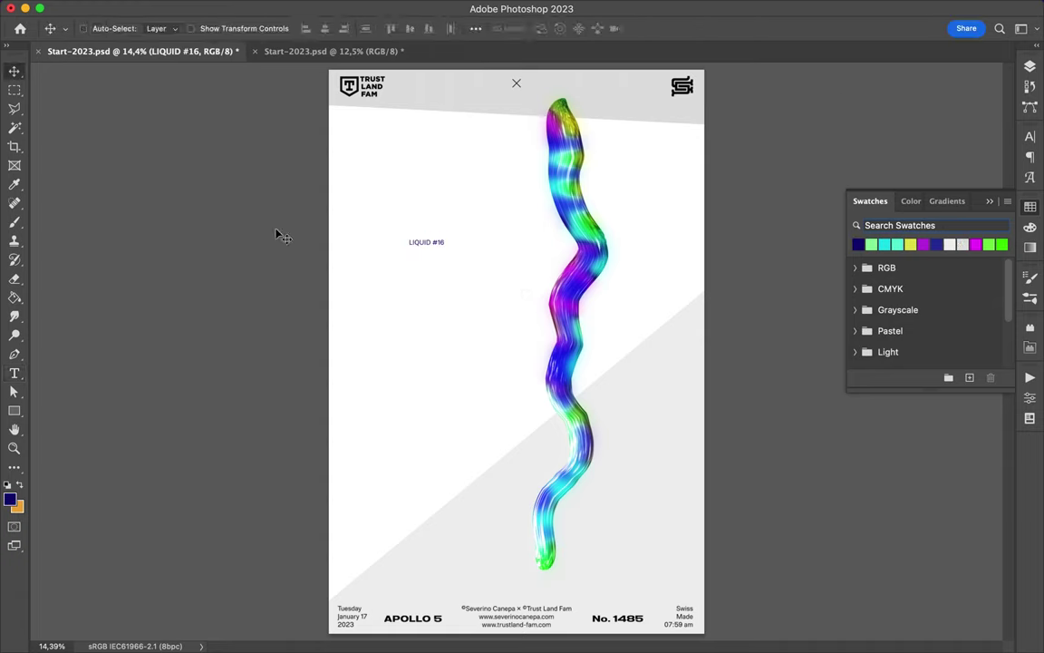
key(i)
click(544, 261)
Step: Set the title to TT Travels DemiBold 49.58 pt, tracking 800, and reposition it
click(1030, 135)
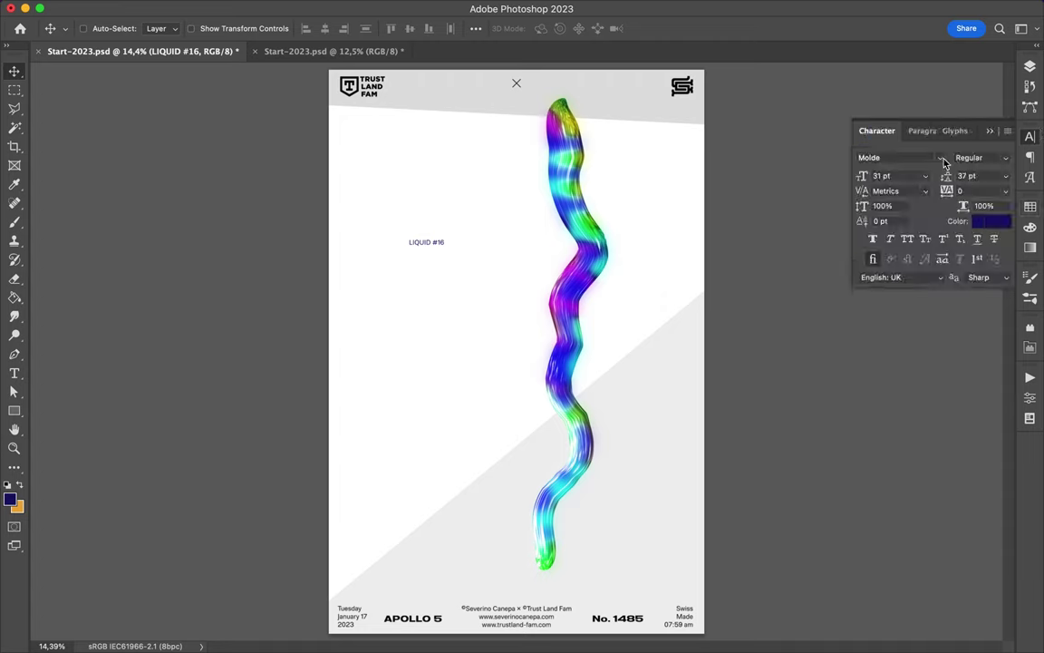
click(898, 157)
scroll(788, 408, down, 10)
click(790, 480)
key(ctrl+t)
drag(451, 238, 476, 233)
key(Return)
click(982, 157)
click(905, 259)
click(976, 192)
drag(512, 253, 470, 250)
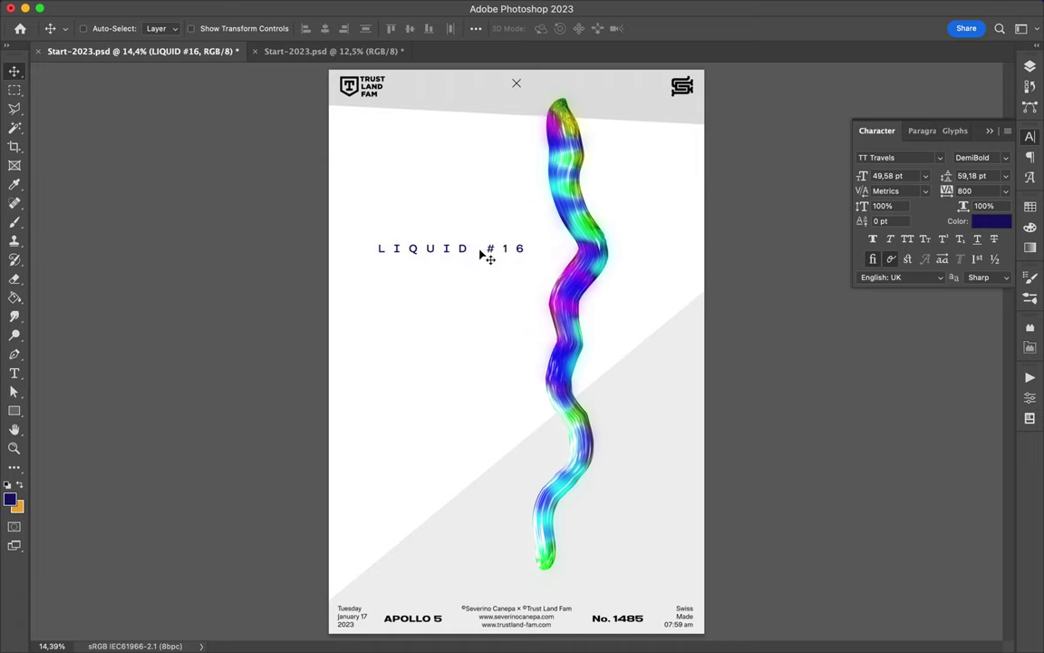
Step: Pen-draw a large triangle filling the poster's bottom-right corner
key(p)
click(714, 336)
click(569, 637)
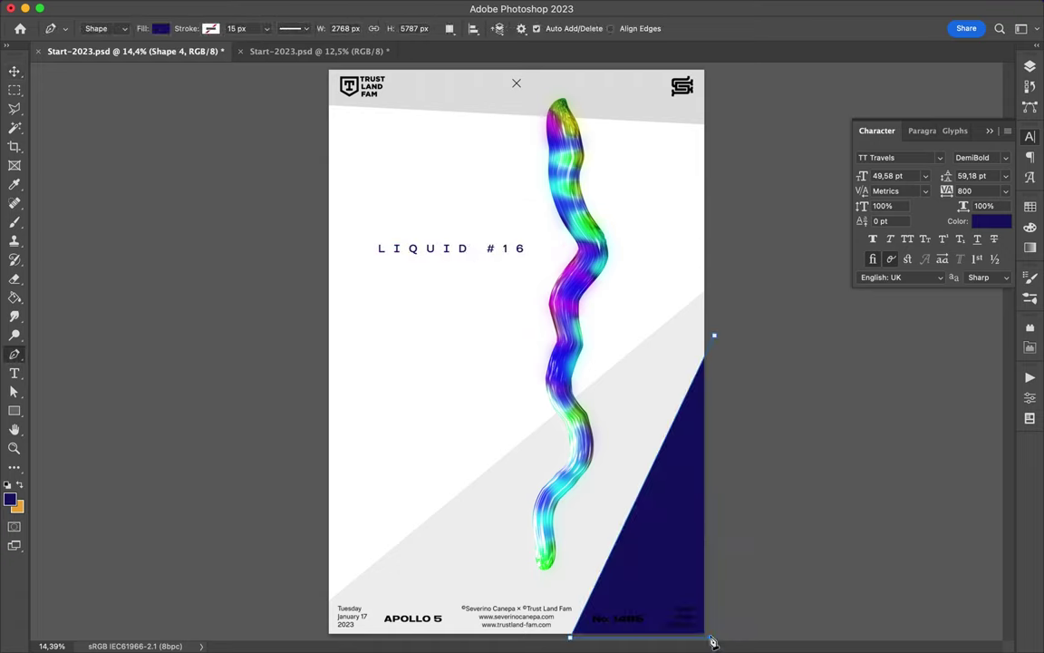
click(419, 634)
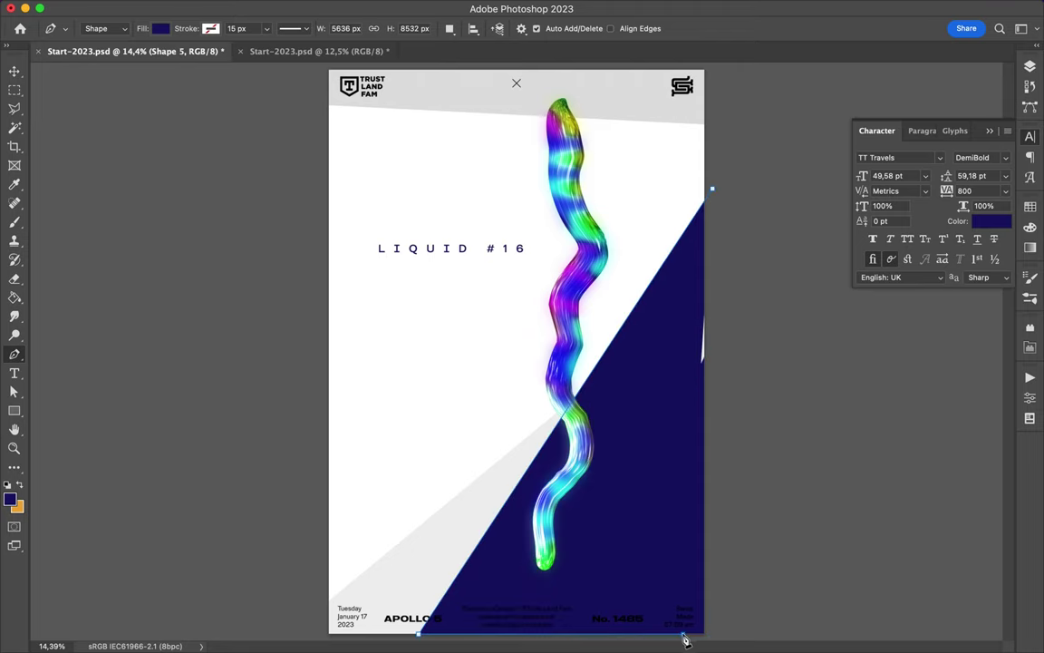
click(719, 633)
Step: Lower the triangle's opacity to a pale lavender and place it behind the navy triangle
click(983, 220)
click(783, 89)
click(1029, 67)
click(1005, 104)
drag(1004, 122, 960, 126)
key(v)
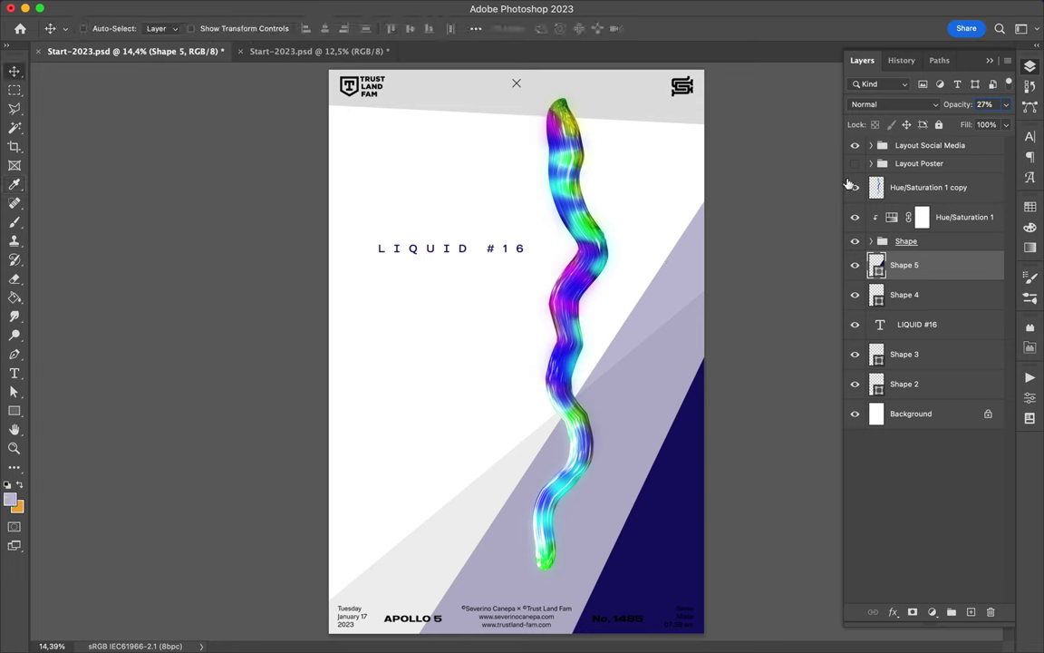
drag(906, 265, 906, 307)
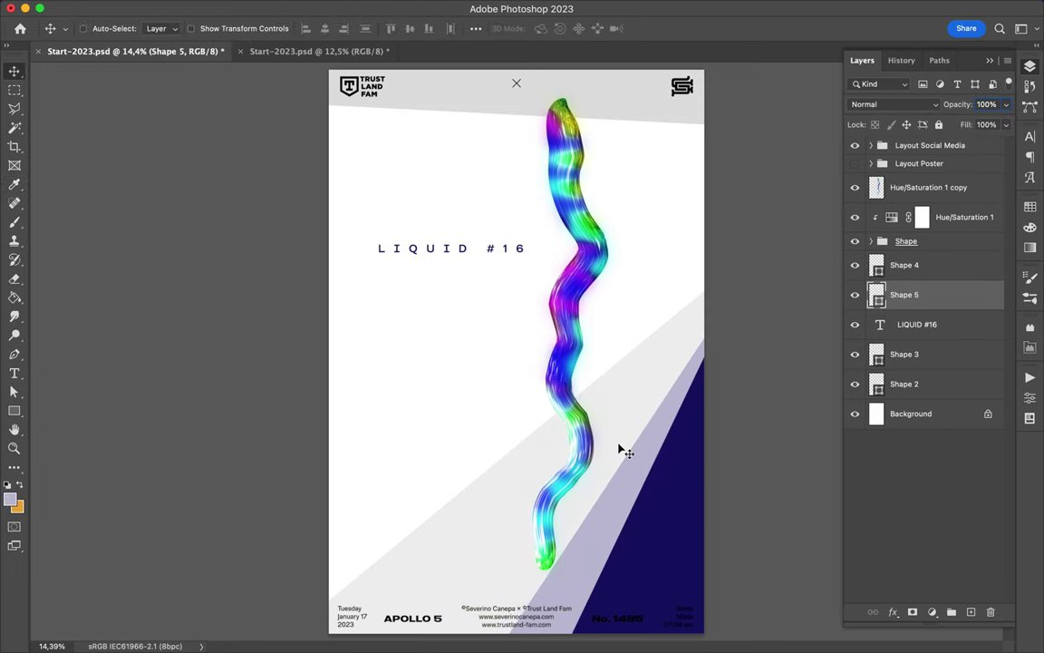
Step: Zoom out and select the pale triangle's path with Direct Selection
key(a)
key(ctrl+minus)
click(632, 532)
click(553, 507)
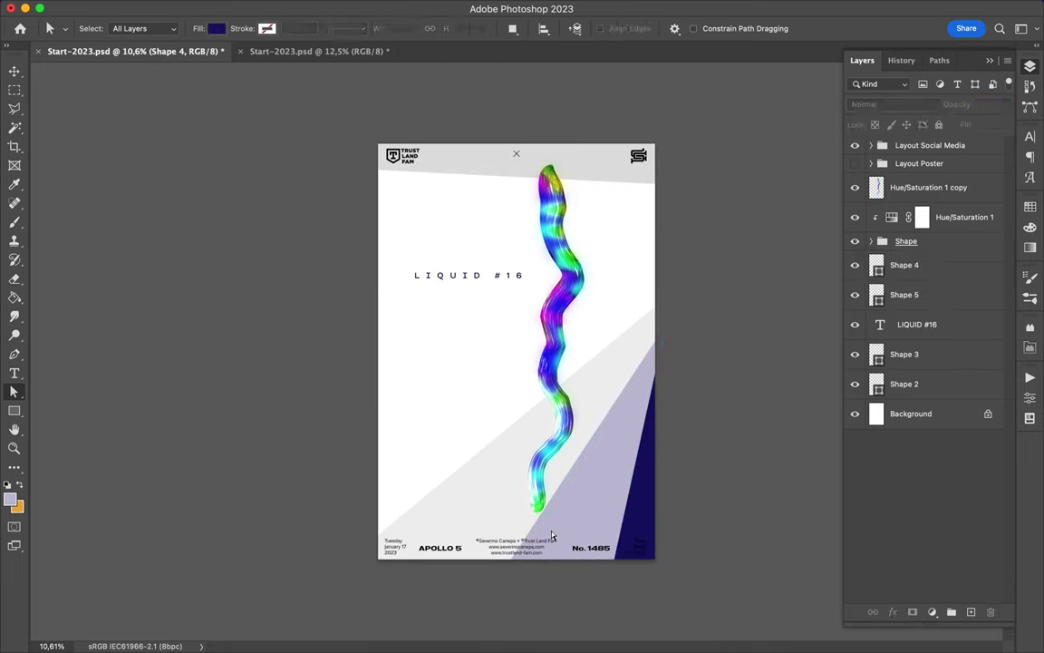
double_click(587, 512)
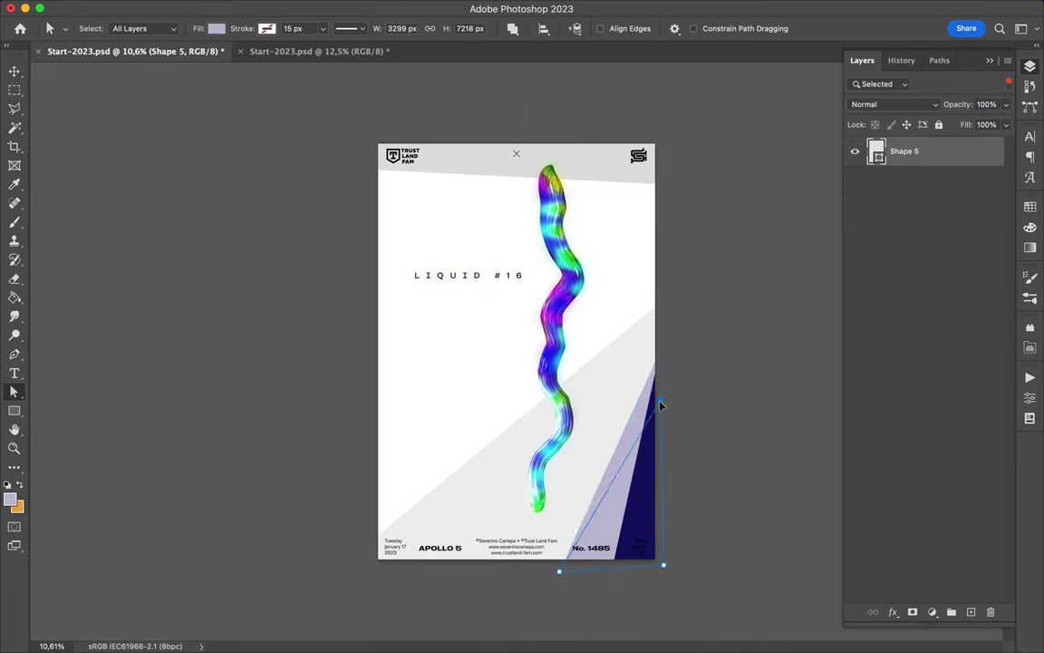
scroll(494, 333, up, 2)
Step: Draw a rectangle around LIQUID #16 with a 35 px navy stroke and white fill
key(u)
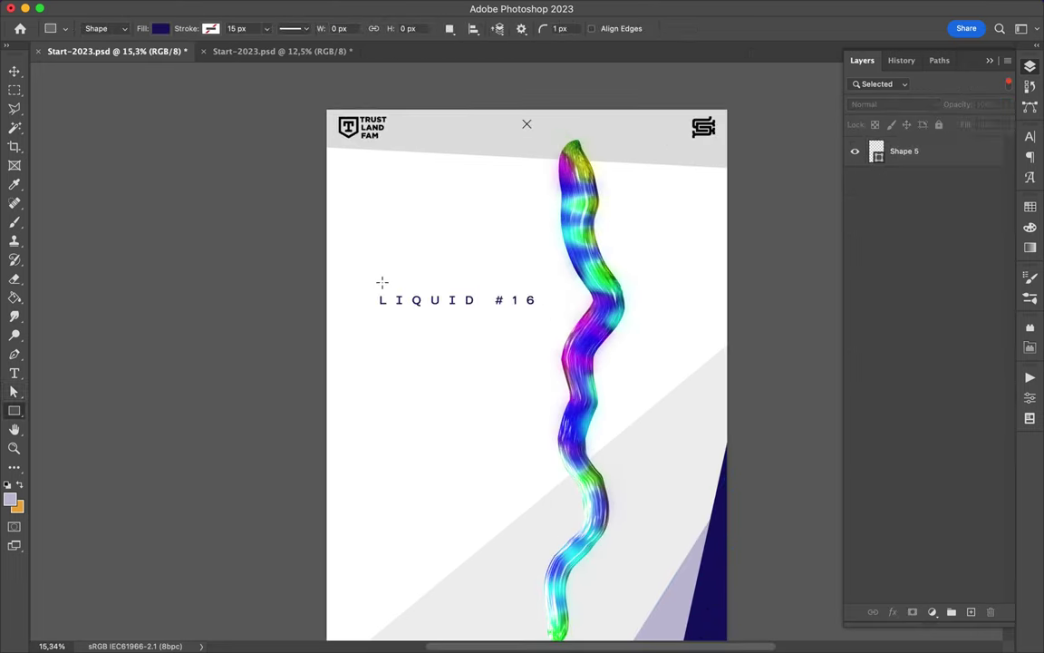
click(160, 28)
scroll(404, 235, down, 5)
drag(361, 182, 661, 241)
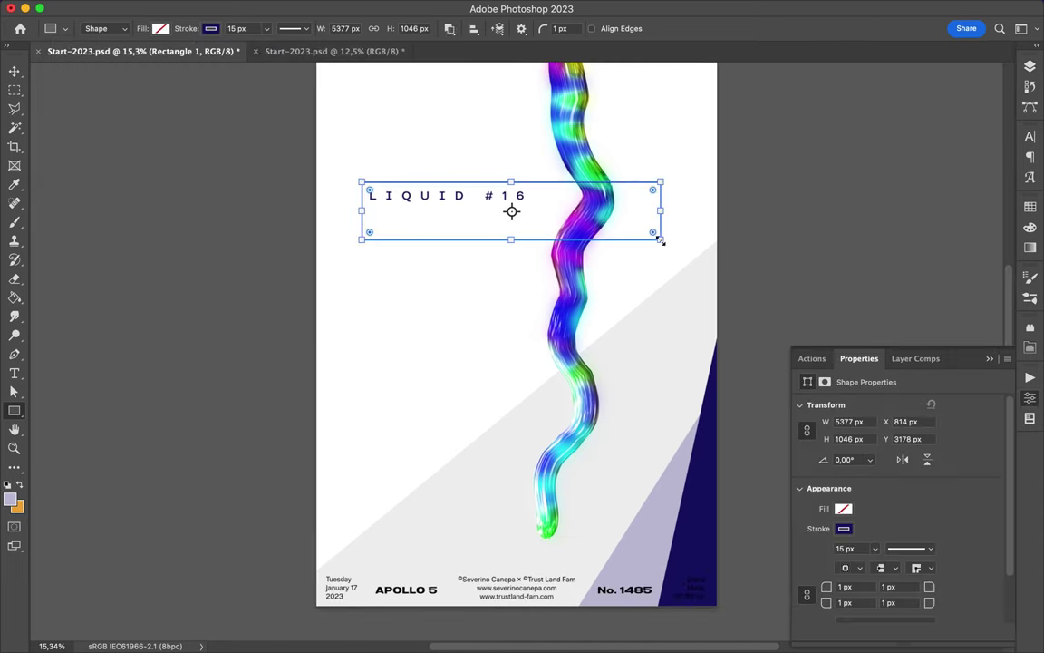
key(Escape)
key(a)
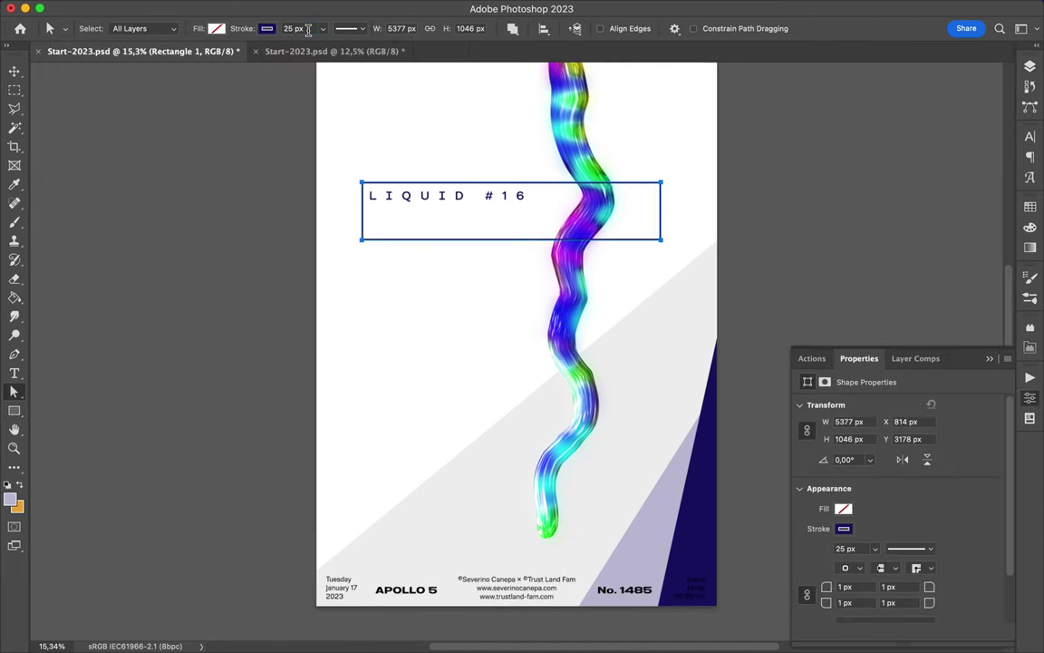
click(215, 28)
click(306, 56)
click(755, 73)
Step: Move Rectangle 1 below the title text and the squiggle layers beneath the rectangle
click(1029, 66)
drag(921, 266, 921, 355)
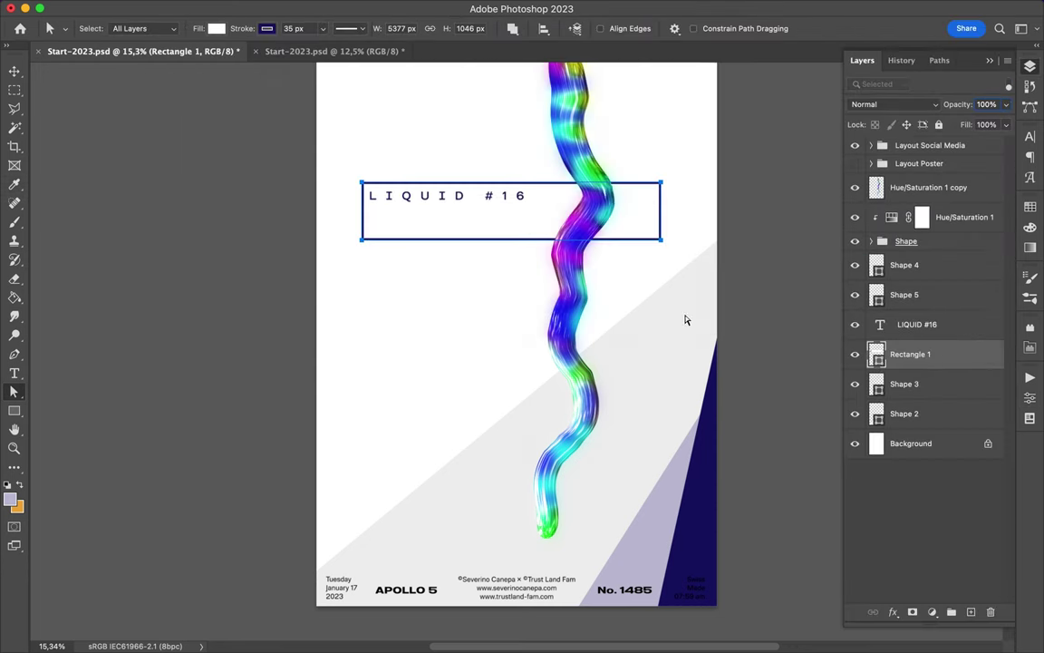
key(v)
scroll(634, 260, up, 2)
drag(933, 241, 956, 361)
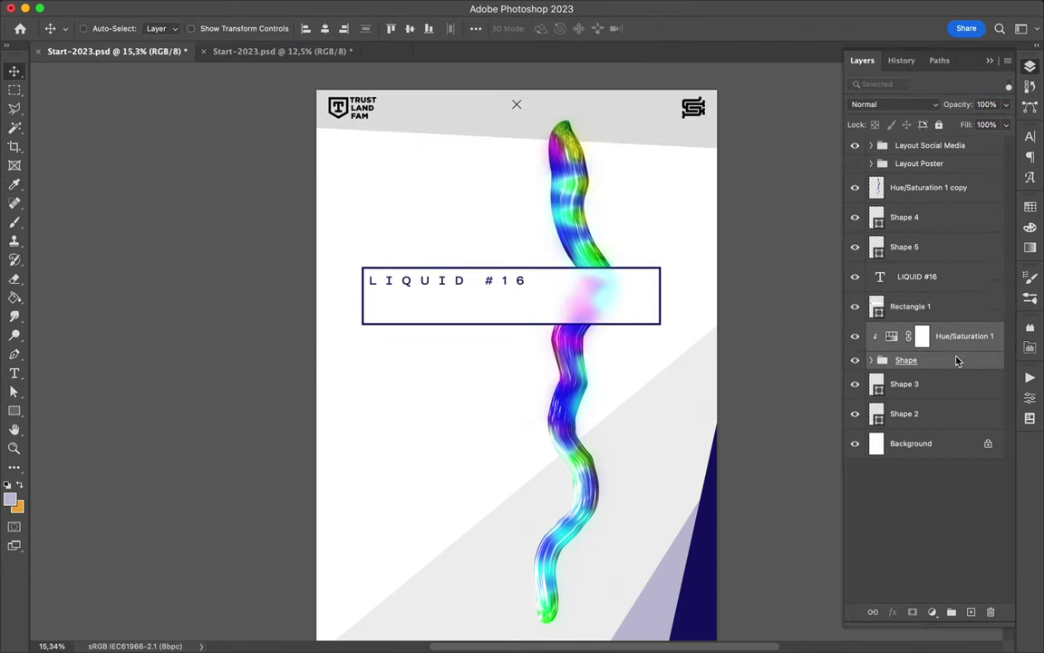
Step: Alt-drag a navy-filled copy of the rectangle below it, offset as a shadow
click(482, 310)
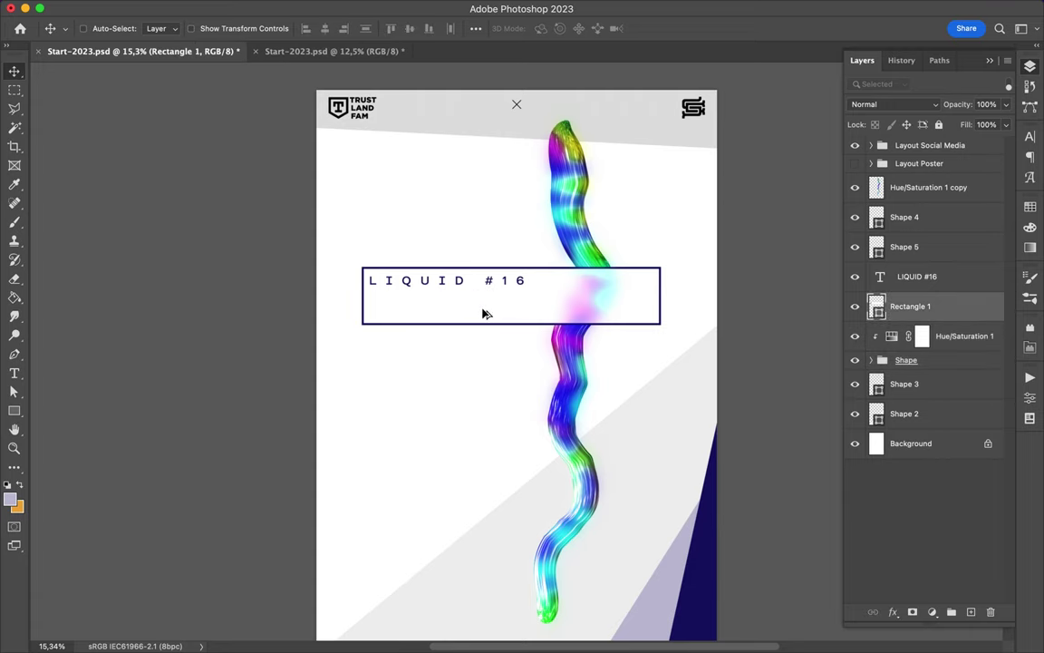
drag(482, 310, 492, 319)
click(245, 33)
click(172, 102)
drag(874, 307, 875, 336)
drag(637, 326, 644, 329)
scroll(540, 364, down, 2)
drag(920, 335, 924, 402)
scroll(522, 335, down, 1)
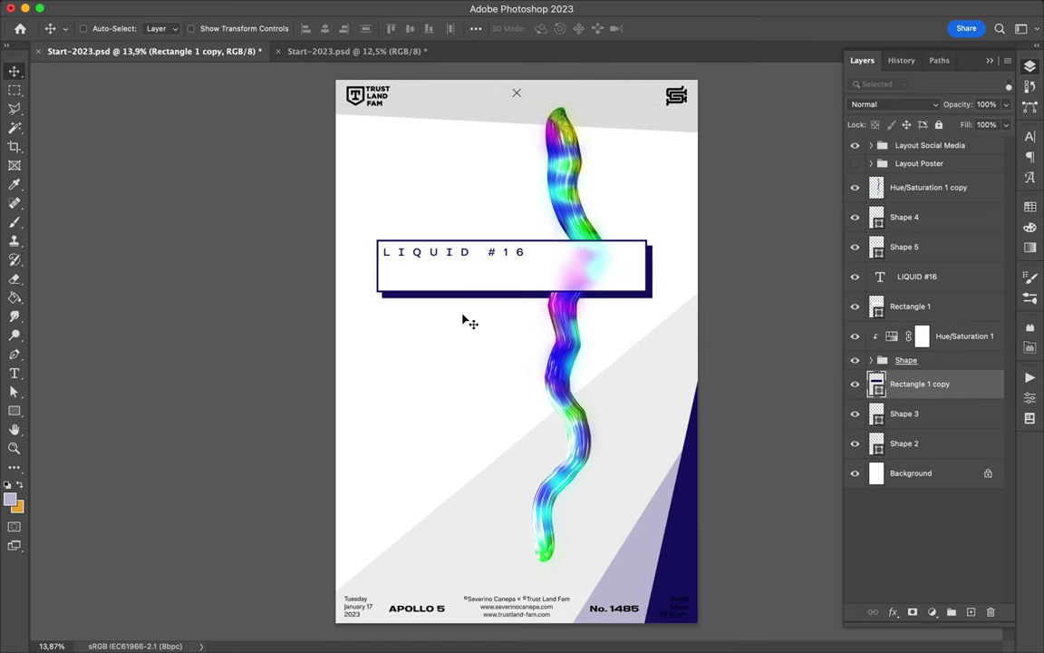
Step: With the Ellipse tool, draw small and larger navy dots below the title box
key(u)
right_click(14, 409)
click(63, 383)
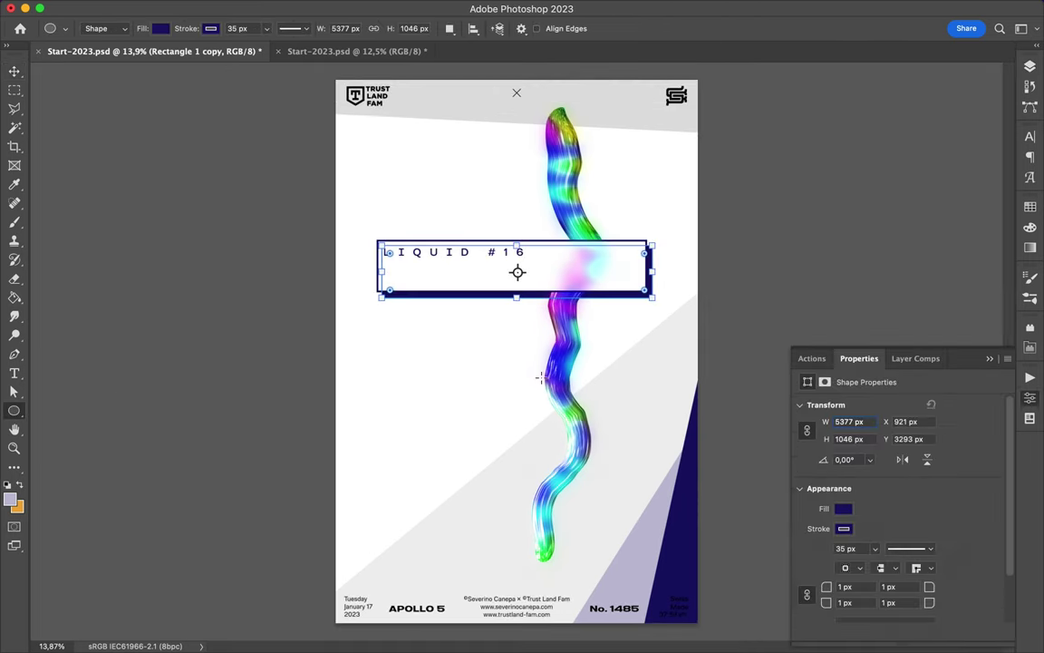
drag(481, 357, 490, 366)
scroll(520, 352, up, 1)
drag(408, 409, 441, 441)
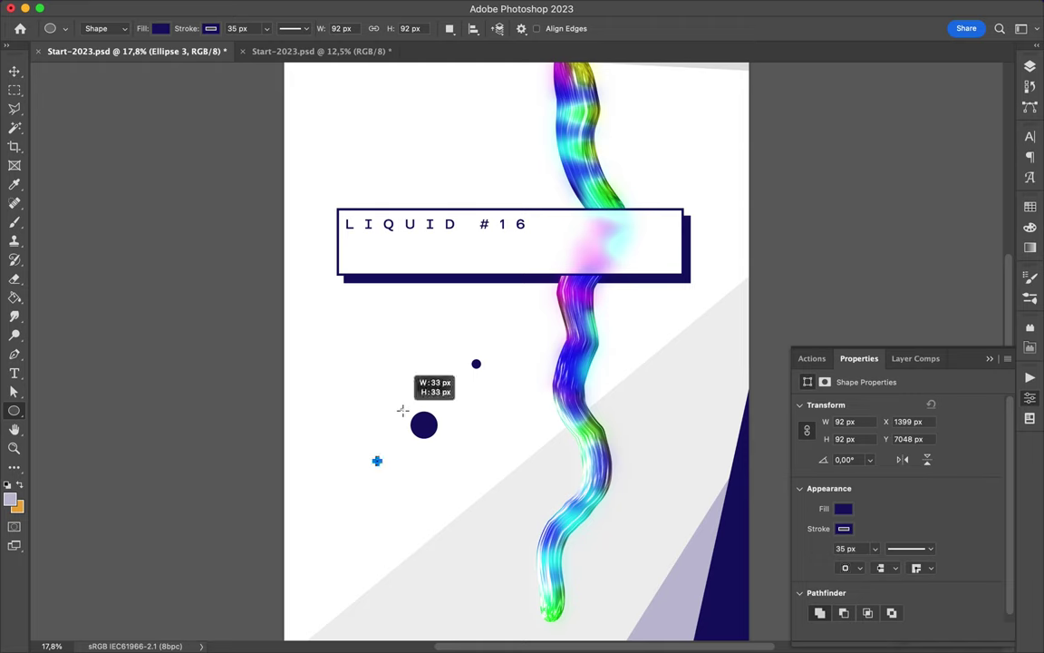
drag(403, 411, 402, 410)
Step: Add more small navy dots, one at an exact size, and a medium dot
scroll(403, 412, up, 1)
drag(256, 406, 262, 412)
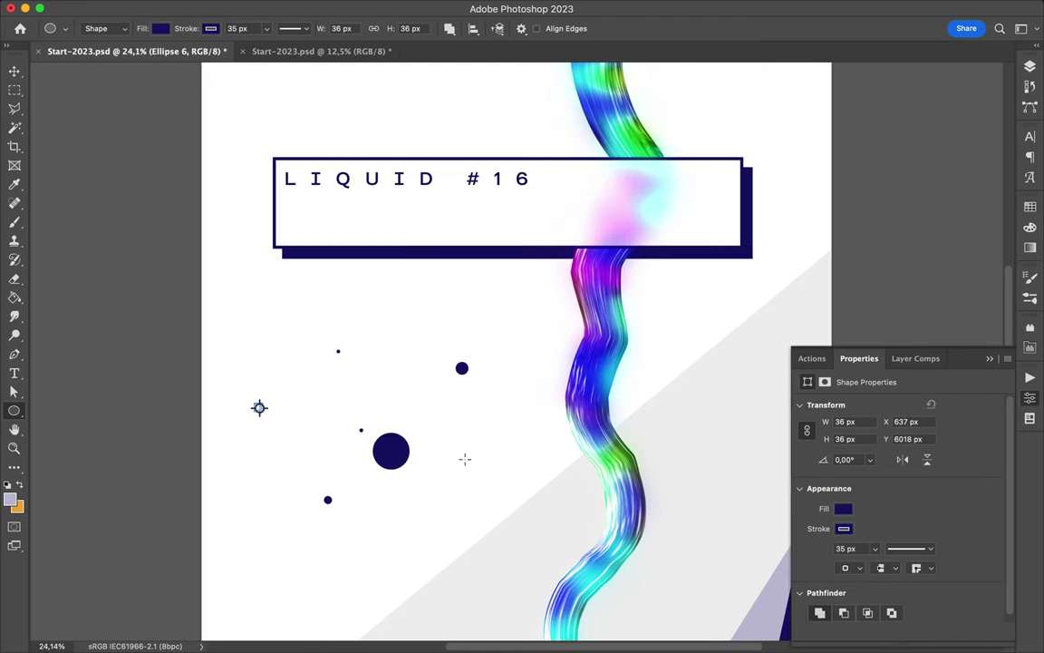
scroll(408, 453, down, 3)
drag(399, 371, 410, 384)
drag(542, 395, 545, 399)
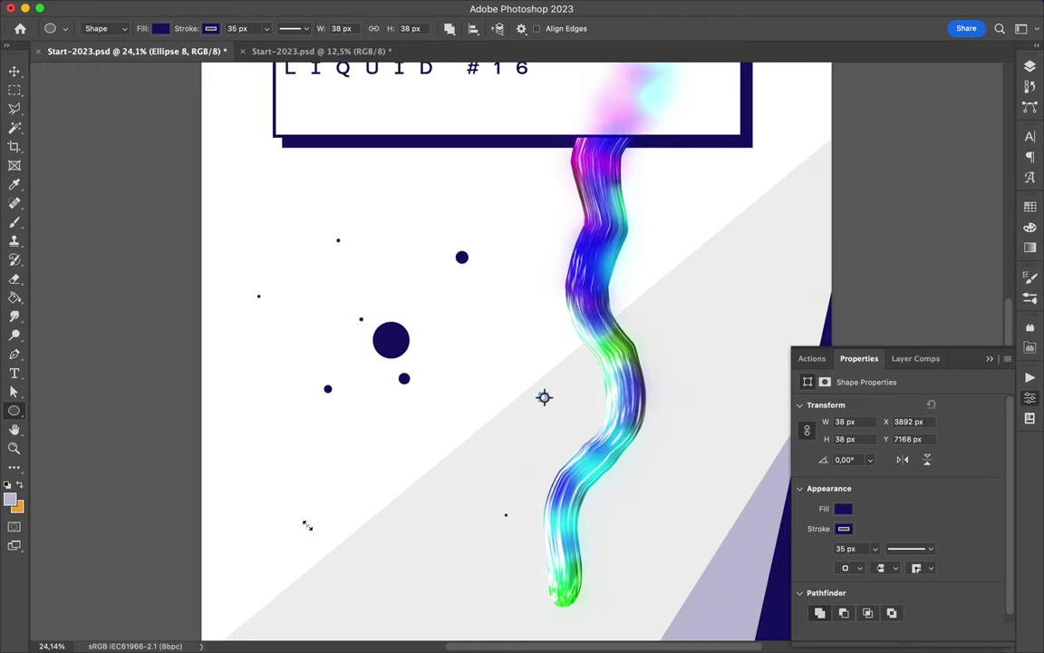
click(300, 493)
click(555, 355)
mouse_move(382, 326)
mouse_down()
mouse_move(391, 335)
mouse_move(388, 319)
mouse_up()
Step: Draw a 710 px circle, remove its fill to leave a navy ring, and move it left
drag(412, 279, 473, 341)
key(a)
click(217, 28)
click(106, 44)
key(v)
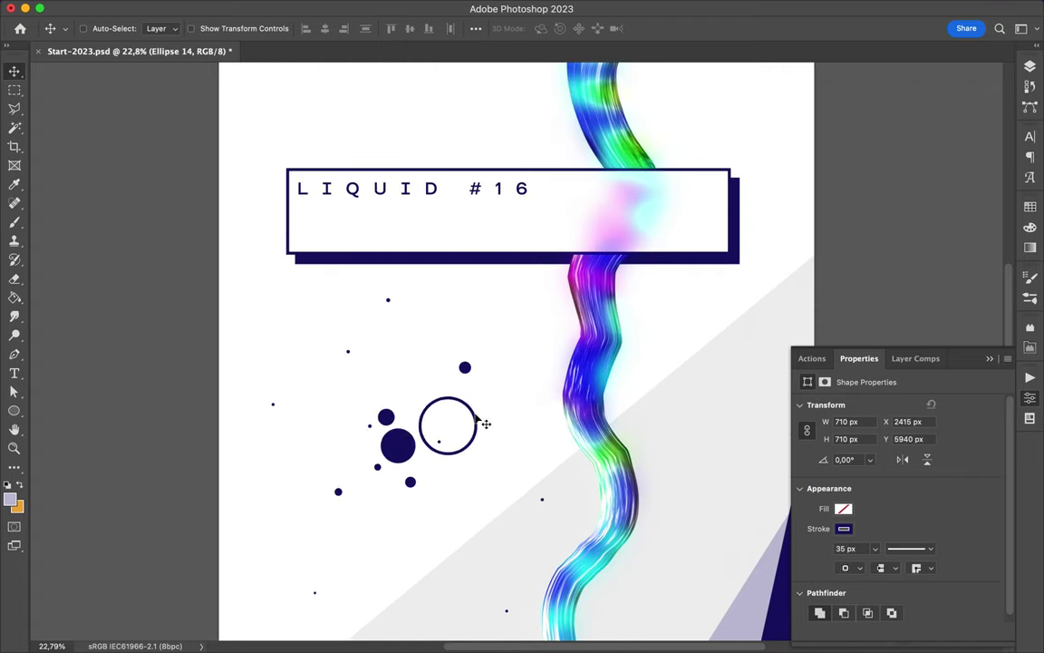
drag(481, 417, 358, 443)
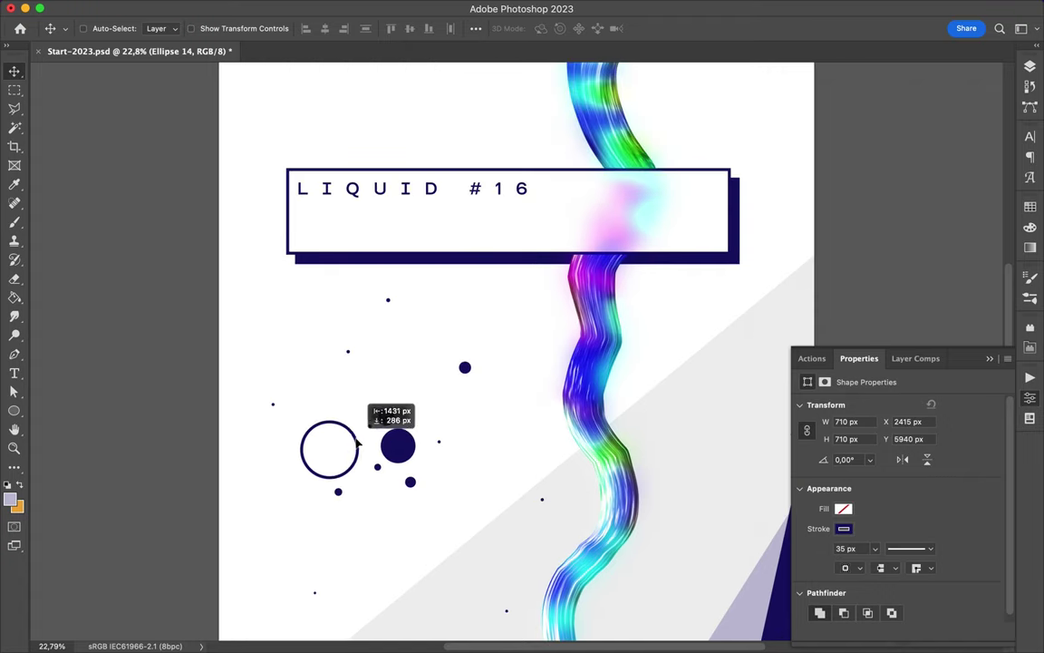
Step: Draw a large 4952 px circle over the poster's left edge
scroll(359, 442, down, 3)
scroll(422, 436, down, 2)
key(u)
drag(381, 354, 453, 372)
key(a)
click(267, 28)
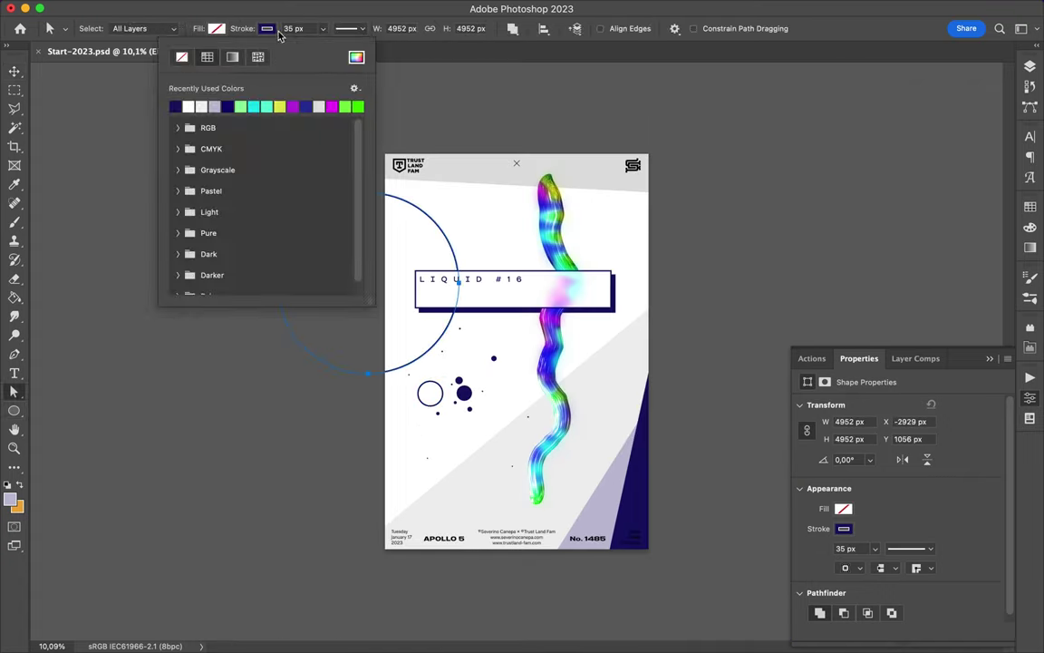
Step: Finish the big circle's pale grey colour and group the dot layers with Ctrl+G
key(v)
click(1030, 66)
scroll(897, 390, down, 5)
scroll(917, 310, up, 3)
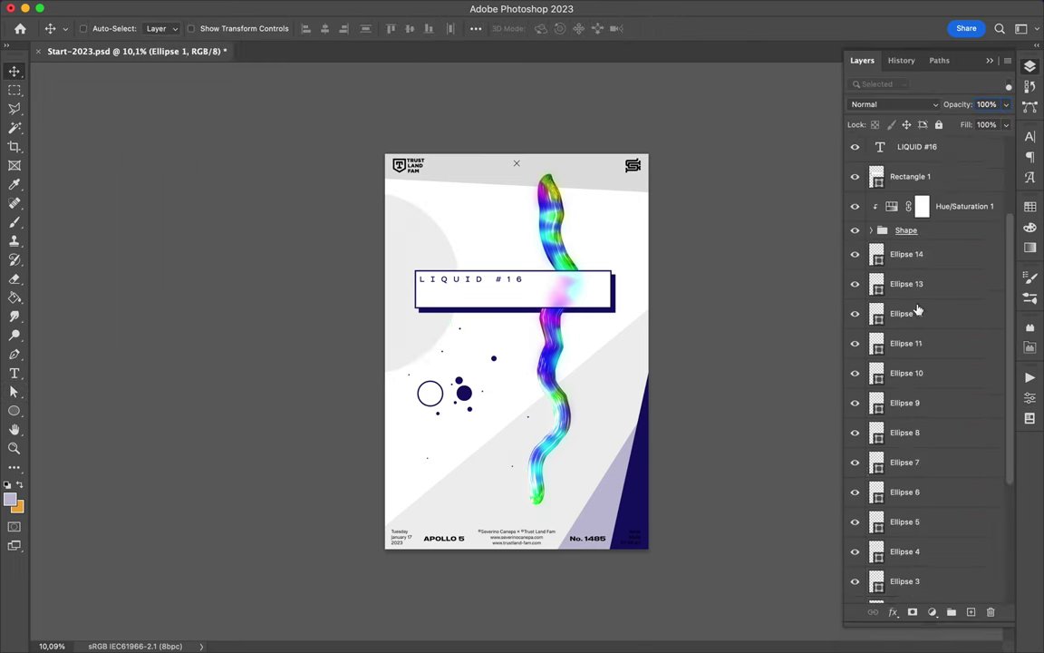
key(ctrl+g)
Step: Duplicate two small dots into place near the big dot
scroll(466, 345, up, 5)
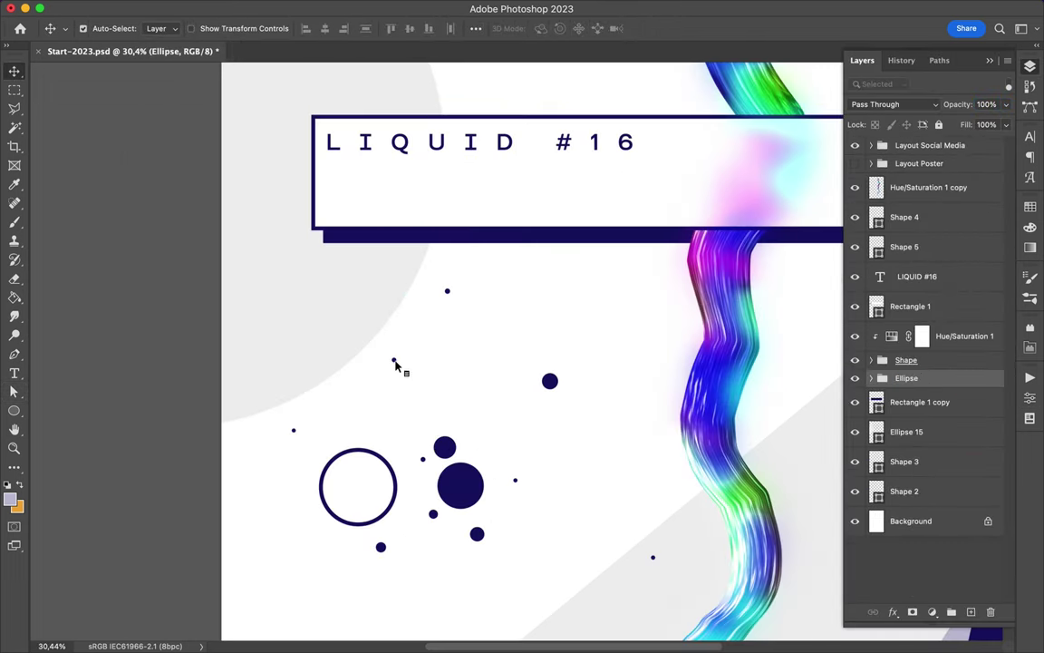
ctrl+click(337, 316)
mouse_move(334, 311)
mouse_down()
mouse_move(397, 441)
mouse_move(459, 431)
mouse_up()
drag(312, 434, 322, 426)
scroll(421, 450, down, 5)
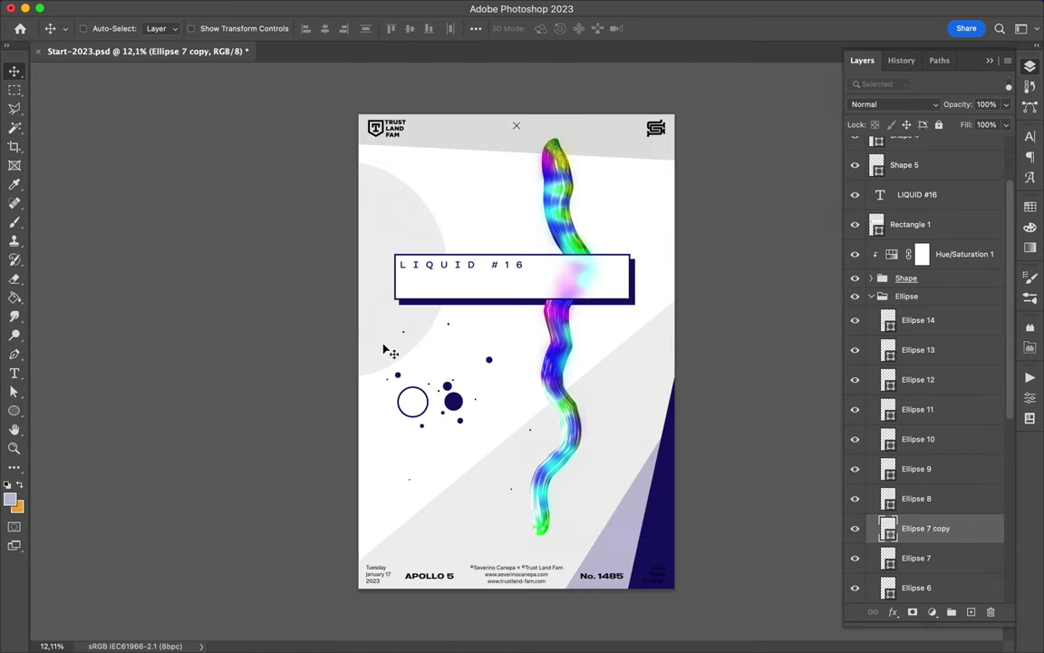
Step: Centre the LIQUID #16 title horizontally within its box
ctrl+click(503, 276)
drag(503, 276, 524, 283)
ctrl+shift+click(435, 285)
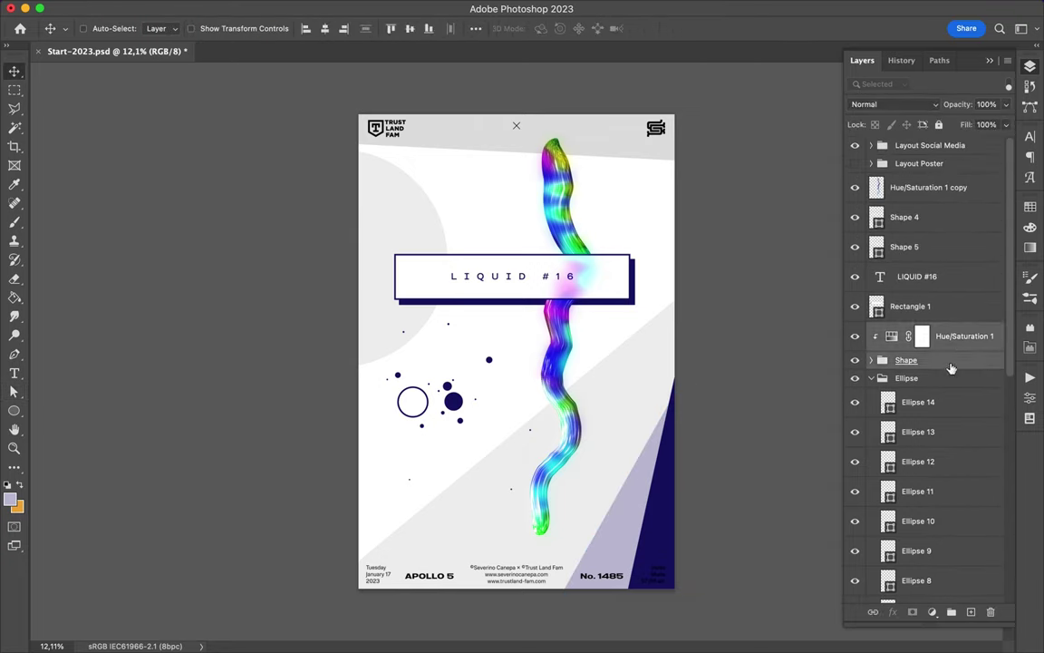
Step: Duplicate the liquid layer and copy a vertical strip of it to its own layer
drag(928, 187, 885, 319)
key(m)
key(ctrl+j)
key(v)
drag(560, 234, 362, 306)
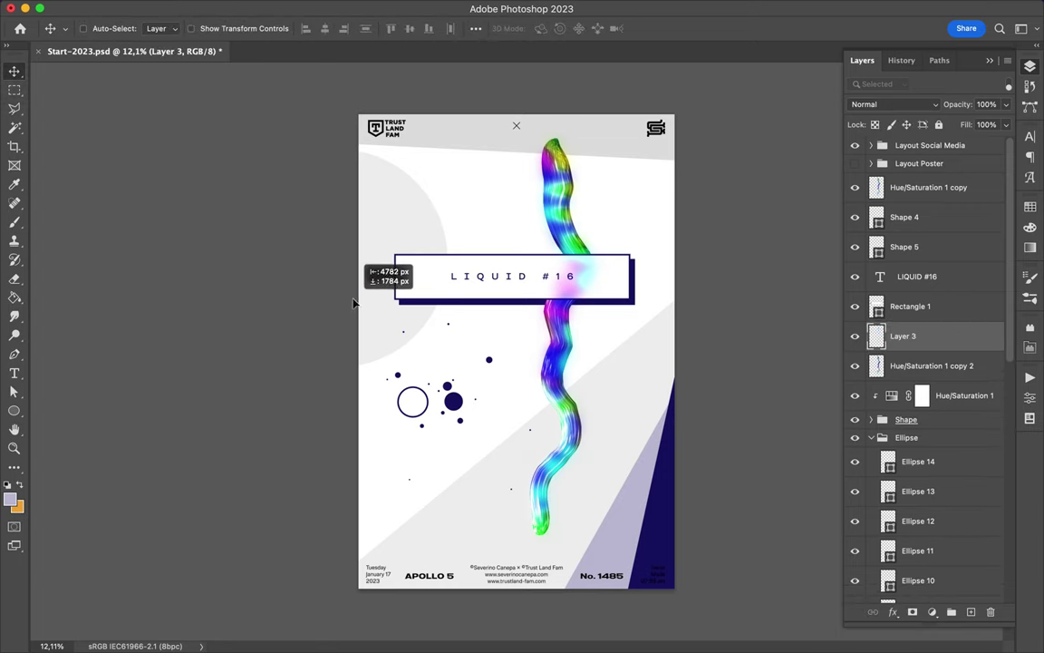
Step: Copy a circular patch of the Hue/Saturation 1 copy liquid onto a new layer
ctrl+click(557, 177)
key(shift+m)
drag(544, 165, 571, 192)
key(ctrl+j)
Step: Place the liquid circle beside the squiggle below Hue/Saturation 1 copy, then duplicate and resize it
drag(903, 187, 903, 358)
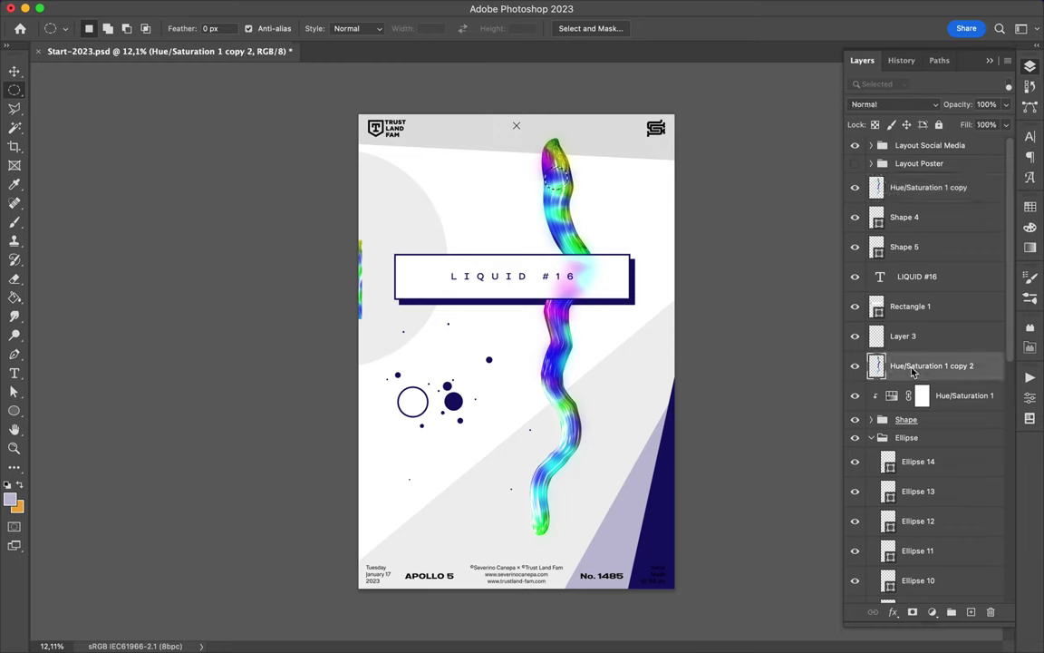
key(v)
drag(571, 195, 646, 270)
drag(903, 366, 910, 214)
mouse_move(632, 254)
mouse_down()
mouse_move(611, 221)
mouse_move(464, 440)
mouse_move(478, 489)
mouse_up()
key(m)
key(ctrl+j)
key(ctrl+t)
key(Return)
Step: Cut a liquid strip from Hue/Saturation 1 copy 2 and move it to the poster's right edge
ctrl+click(436, 444)
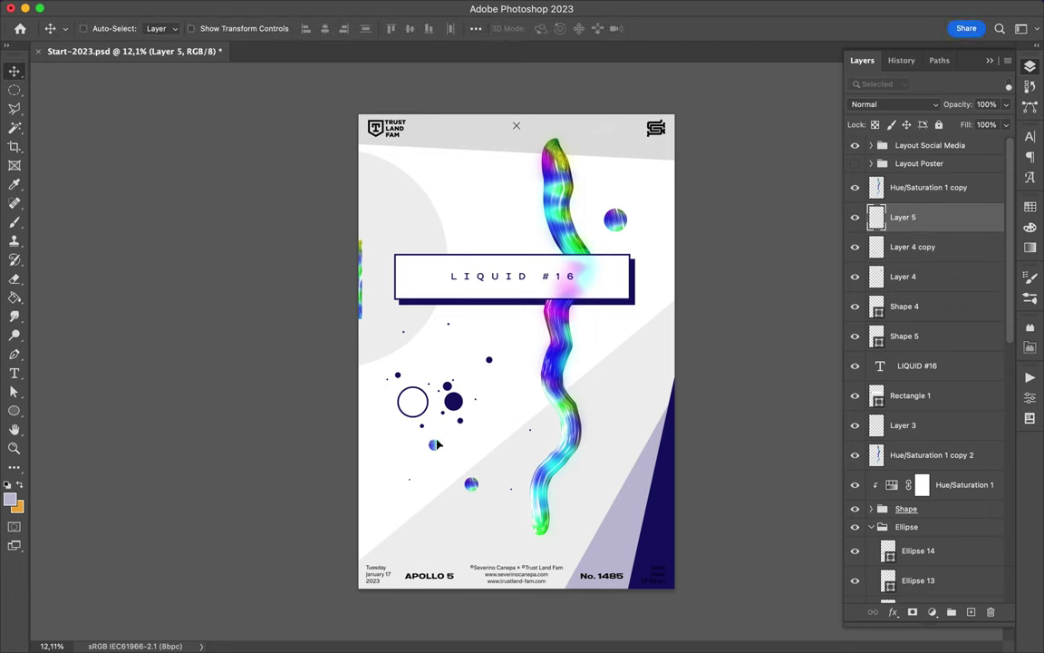
ctrl+click(553, 435)
key(m)
drag(548, 141, 564, 408)
drag(553, 291, 557, 421)
key(ctrl+j)
key(v)
drag(567, 381, 664, 384)
mouse_move(906, 454)
mouse_down()
mouse_move(928, 490)
mouse_move(904, 483)
mouse_up()
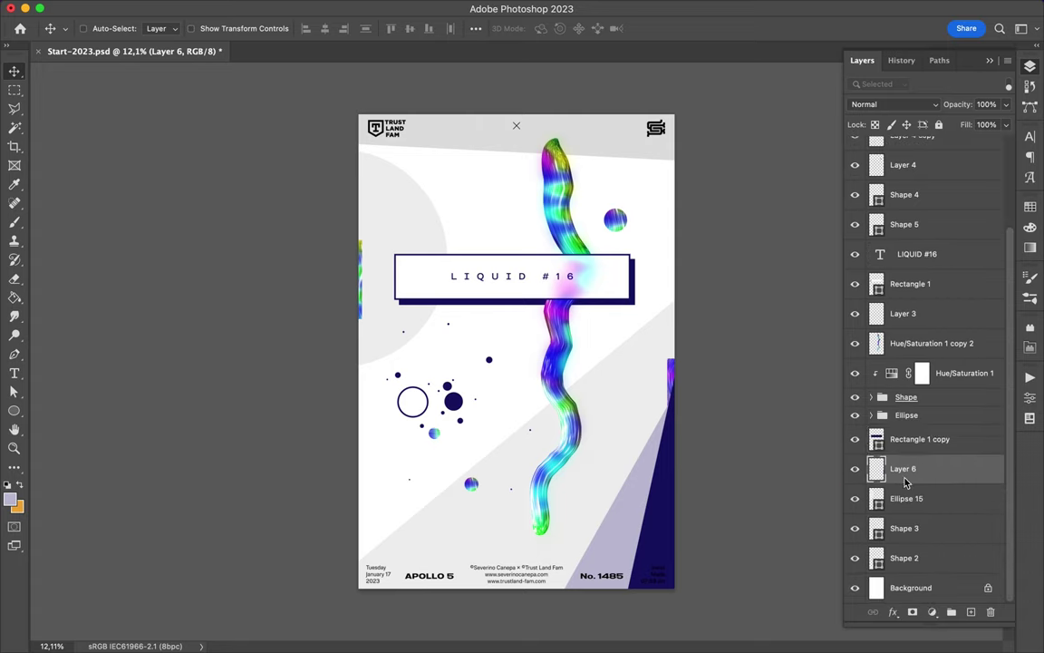
key(ctrl+z)
key(ctrl+z)
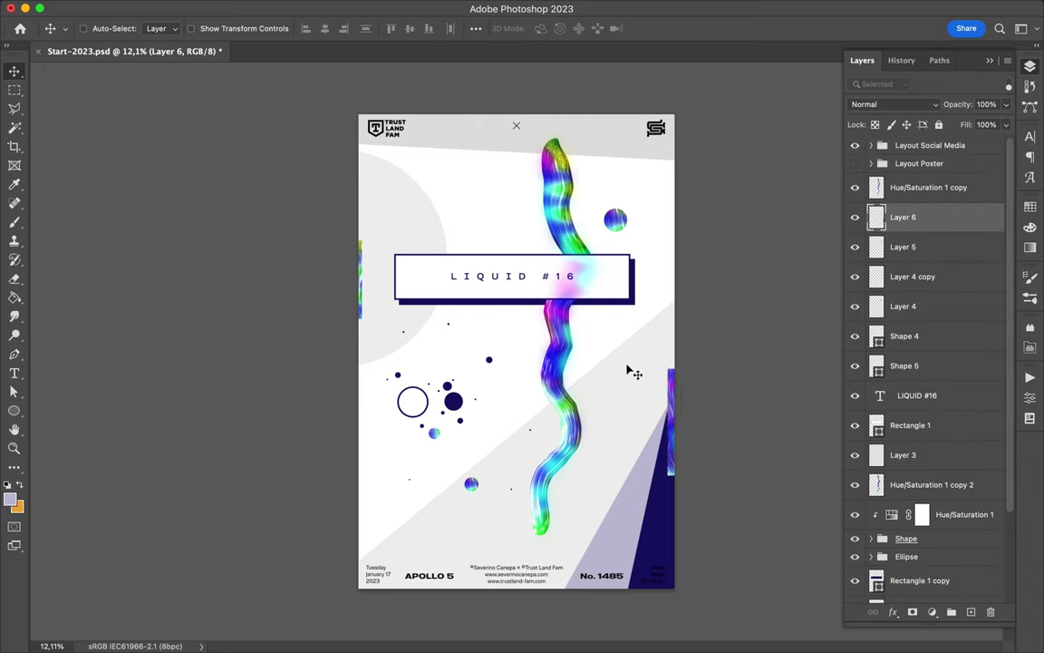
Step: Draw a diagonal navy line and shrink a copy of it into a short segment
key(u)
mouse_move(485, 199)
mouse_down()
mouse_move(608, 385)
mouse_move(520, 257)
mouse_move(579, 354)
mouse_up()
key(v)
key(ctrl+t)
key(Return)
key(a)
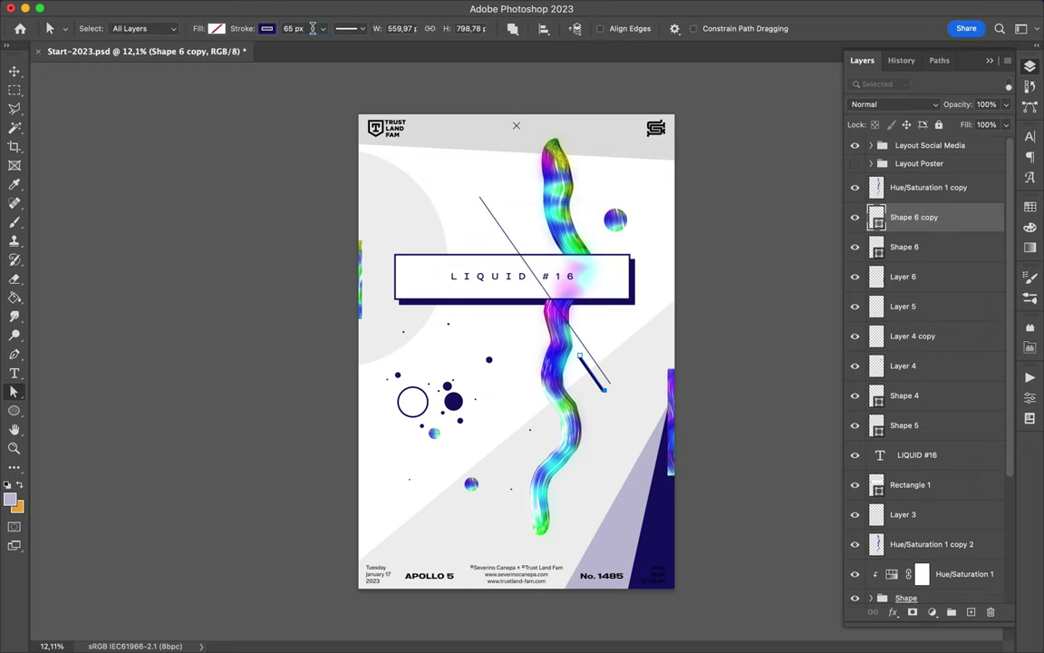
key(v)
drag(589, 371, 571, 345)
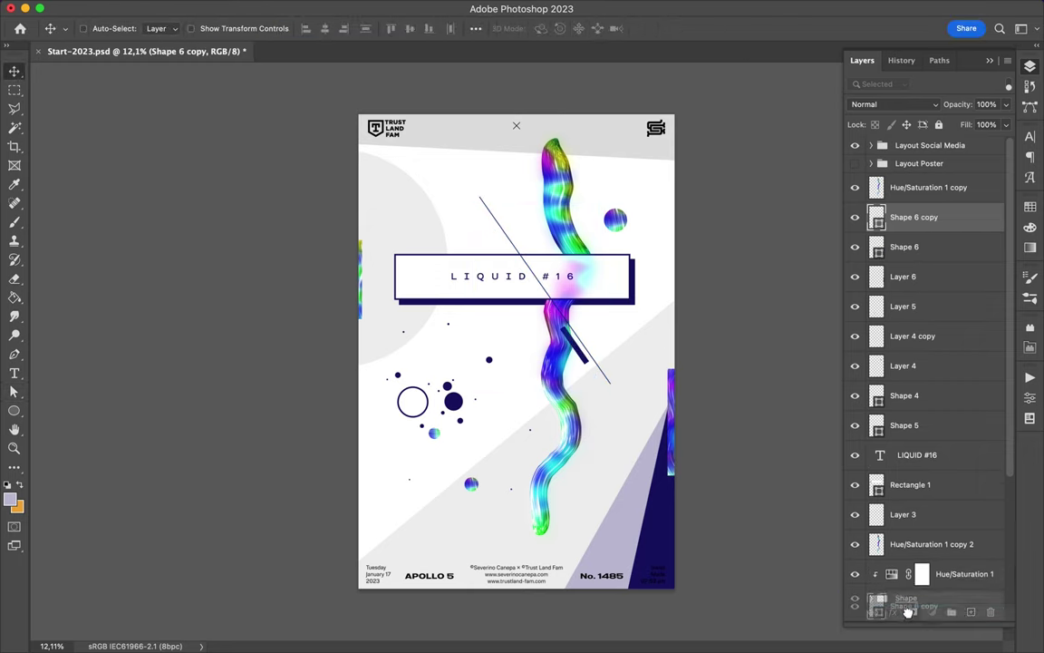
Step: Reorder Shape 6 and Shape 6 copy, sliding the short navy bar beside the squiggle
drag(913, 217, 903, 562)
drag(616, 358, 589, 355)
key(a)
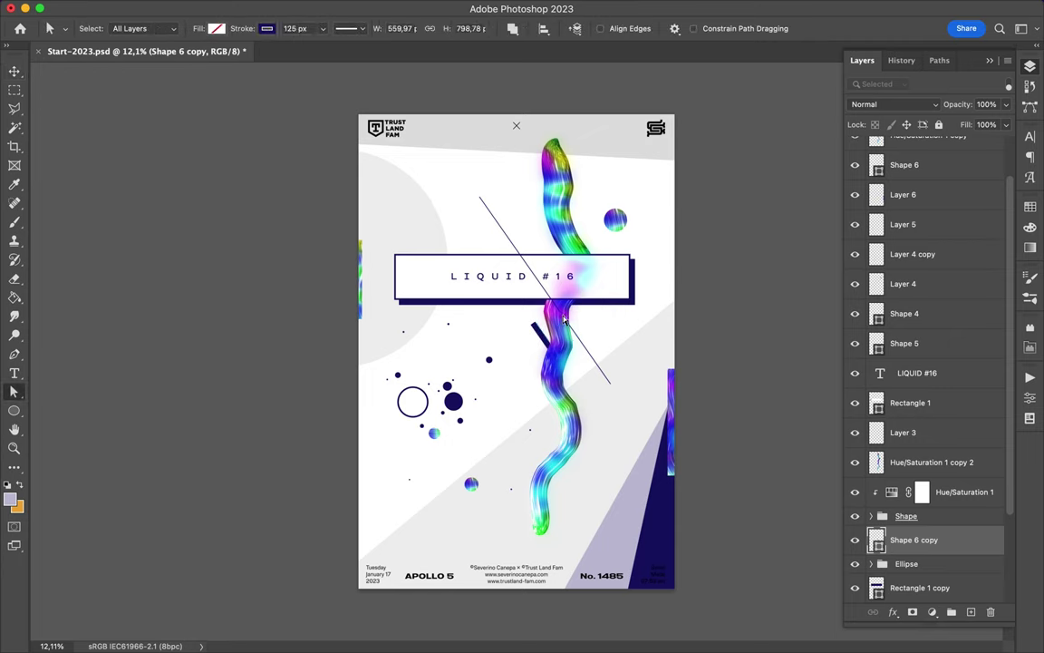
mouse_move(904, 165)
mouse_down()
mouse_move(877, 553)
mouse_move(876, 427)
mouse_up()
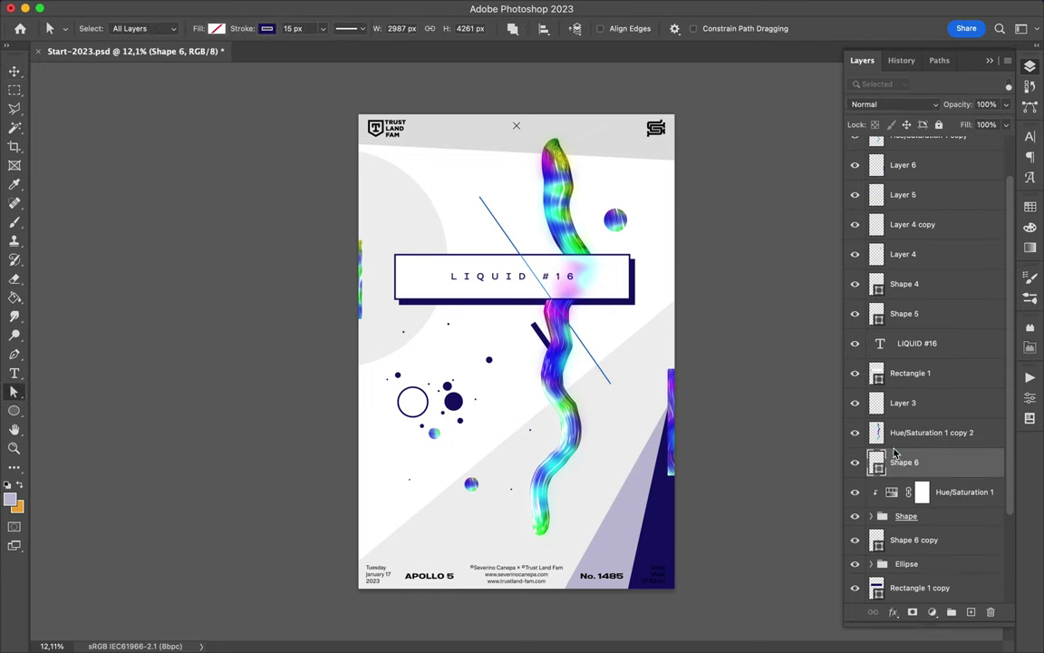
click(913, 539)
key(v)
drag(544, 309, 547, 331)
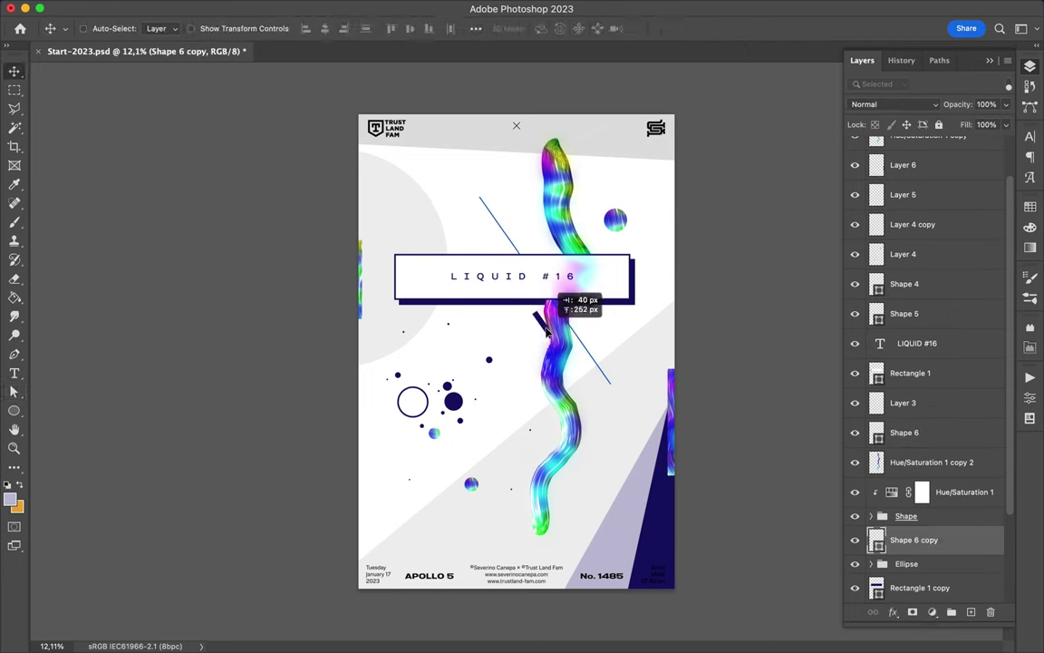
Step: Copy a strip of the rainbow squiggle into Layer 7 and move it off the title
key(m)
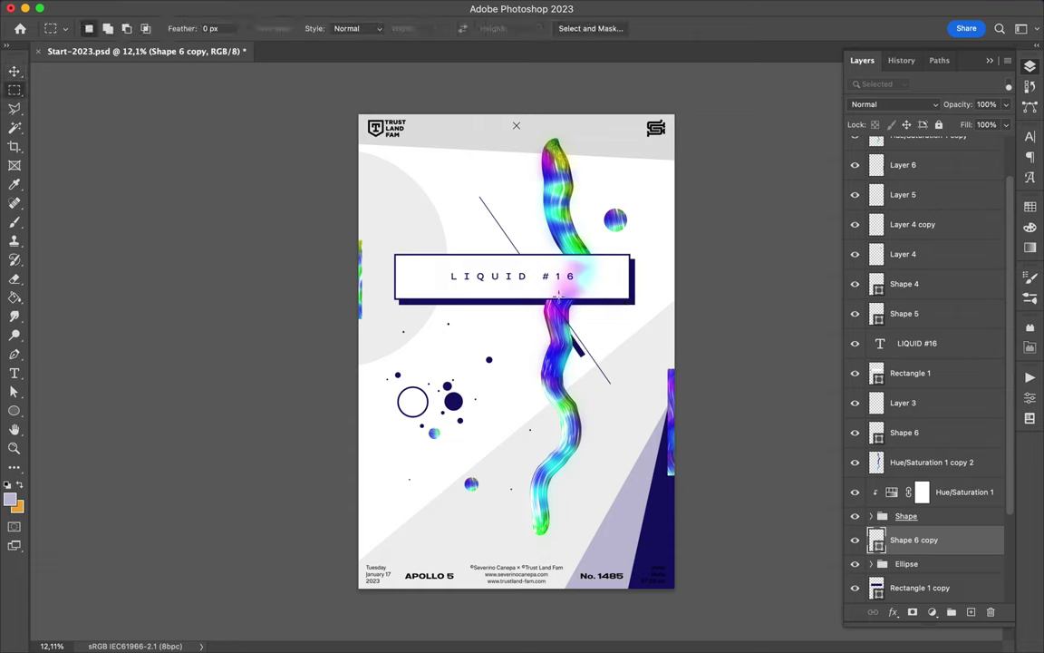
key(ctrl+j)
key(v)
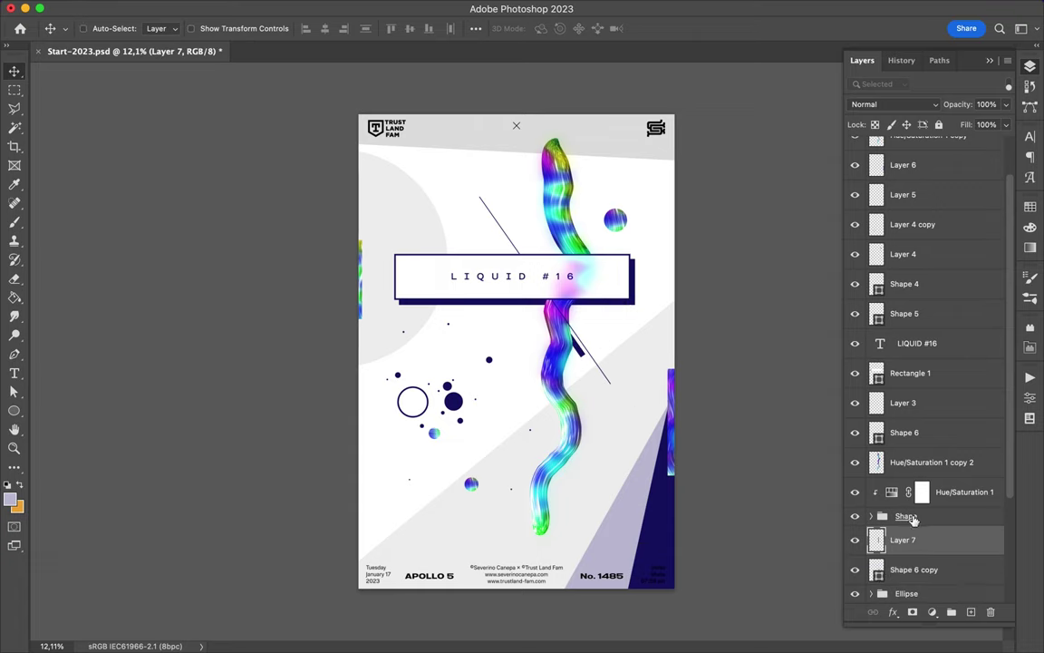
key(ctrl+z)
key(ctrl+j)
mouse_move(568, 348)
mouse_down()
mouse_move(426, 254)
mouse_move(535, 263)
mouse_up()
Step: Rotate the copied strip into a diagonal bar at lower left
key(ctrl+t)
key(Return)
mouse_move(530, 426)
mouse_down()
mouse_move(553, 399)
mouse_move(444, 467)
mouse_up()
key(ctrl+t)
key(Return)
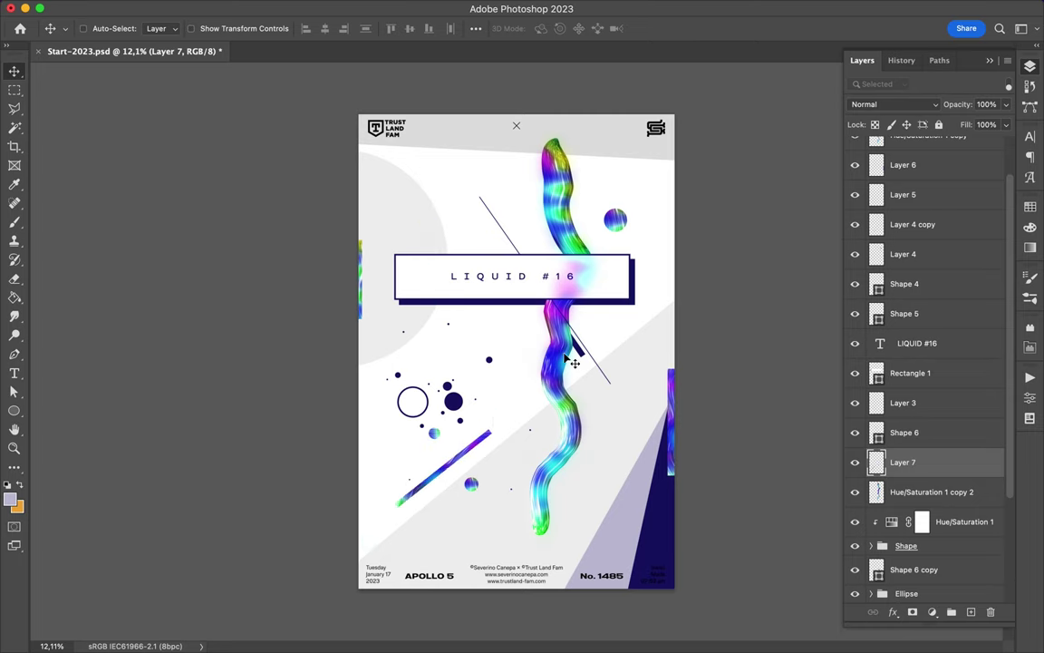
Step: Draw a triangle with the Pen tool over the bottom-right corner
key(p)
click(681, 495)
click(549, 593)
click(696, 598)
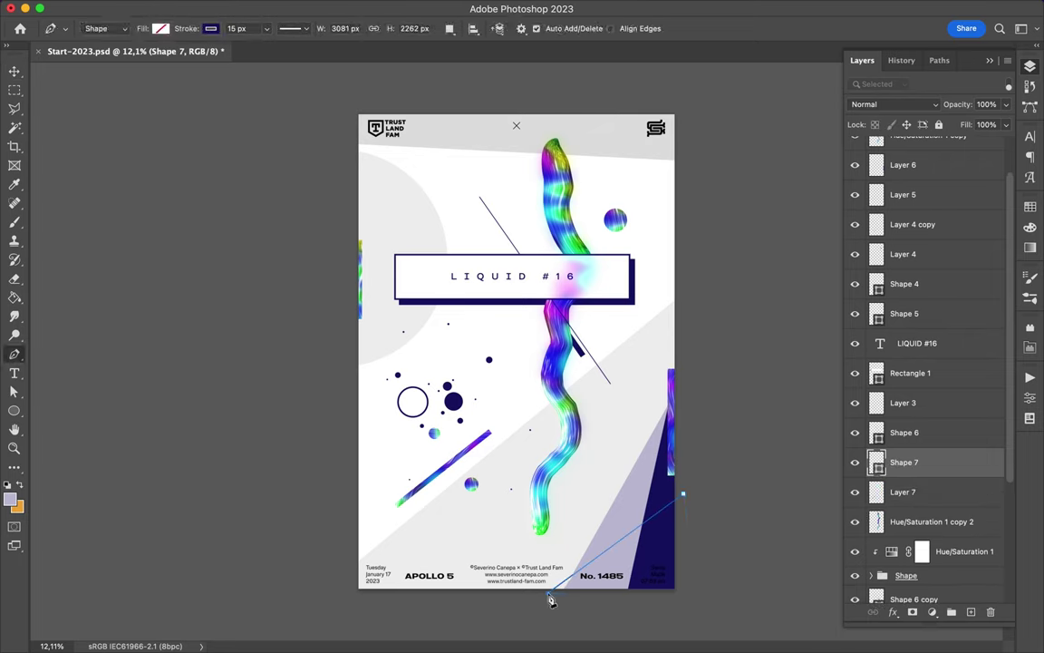
Step: Fill the bottom-right triangle with solid white
key(a)
click(215, 29)
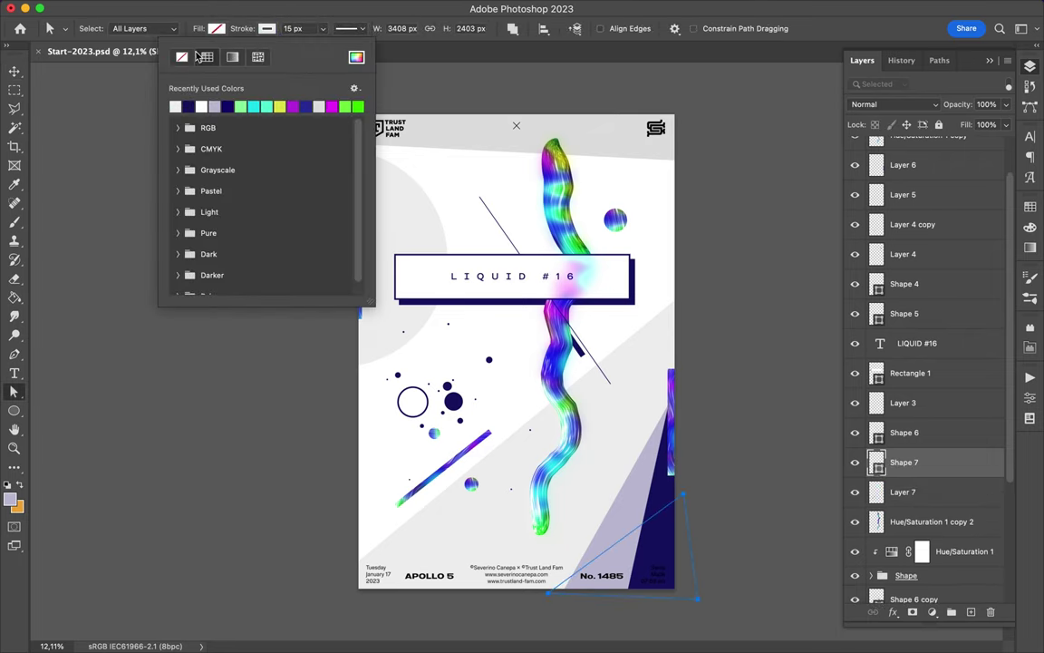
click(206, 56)
key(Return)
click(1030, 227)
click(905, 200)
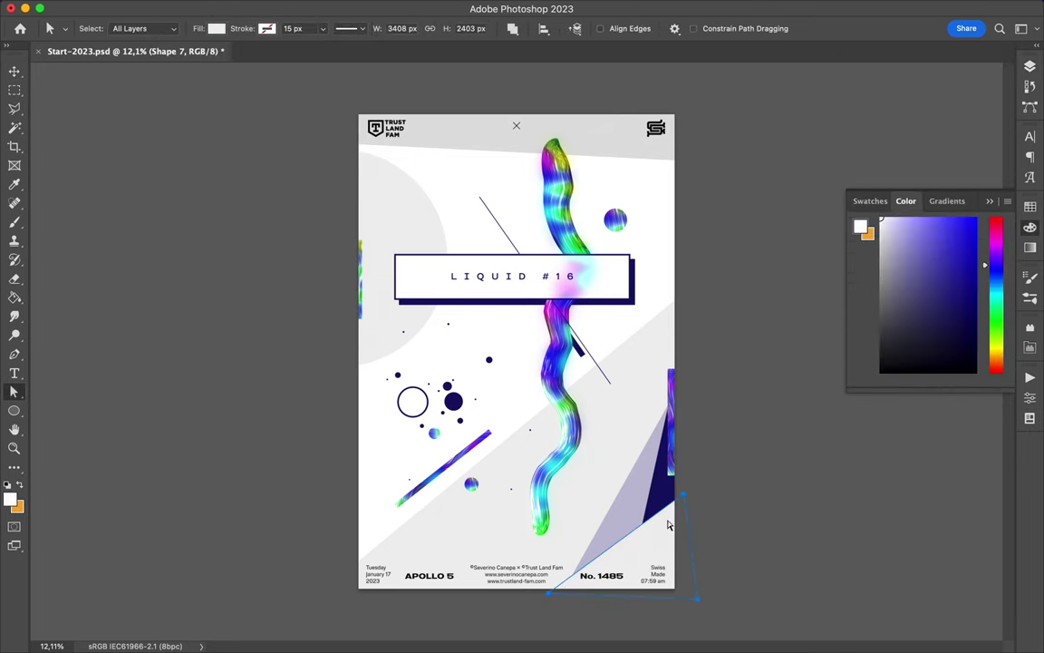
click(742, 543)
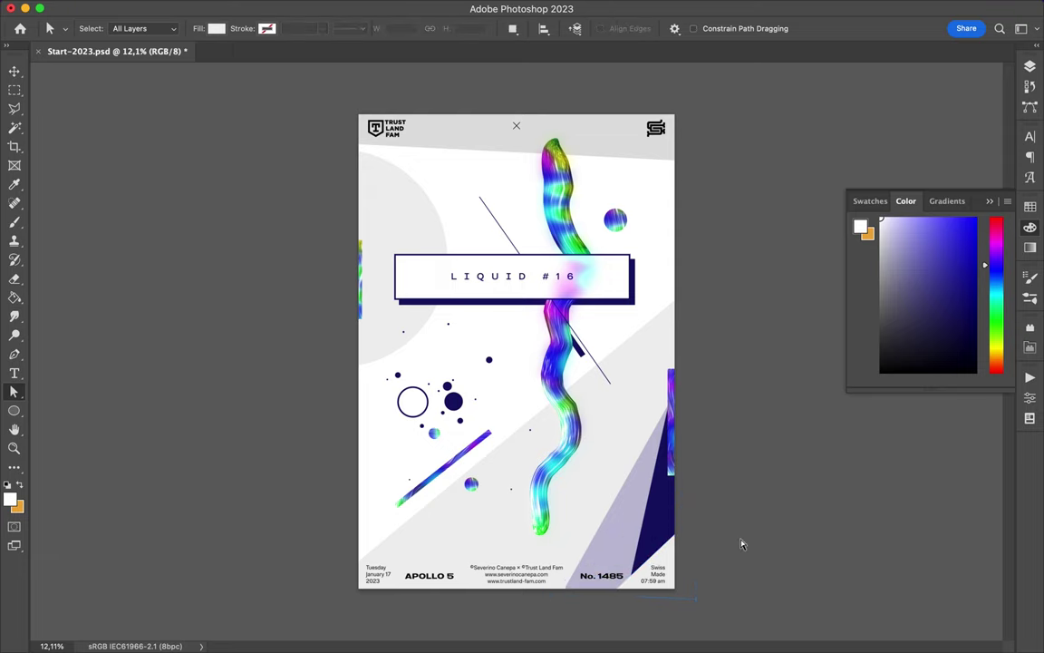
Step: Draw a small white circle near the top-left edge
key(v)
click(612, 503)
click(600, 246)
ctrl+click(667, 562)
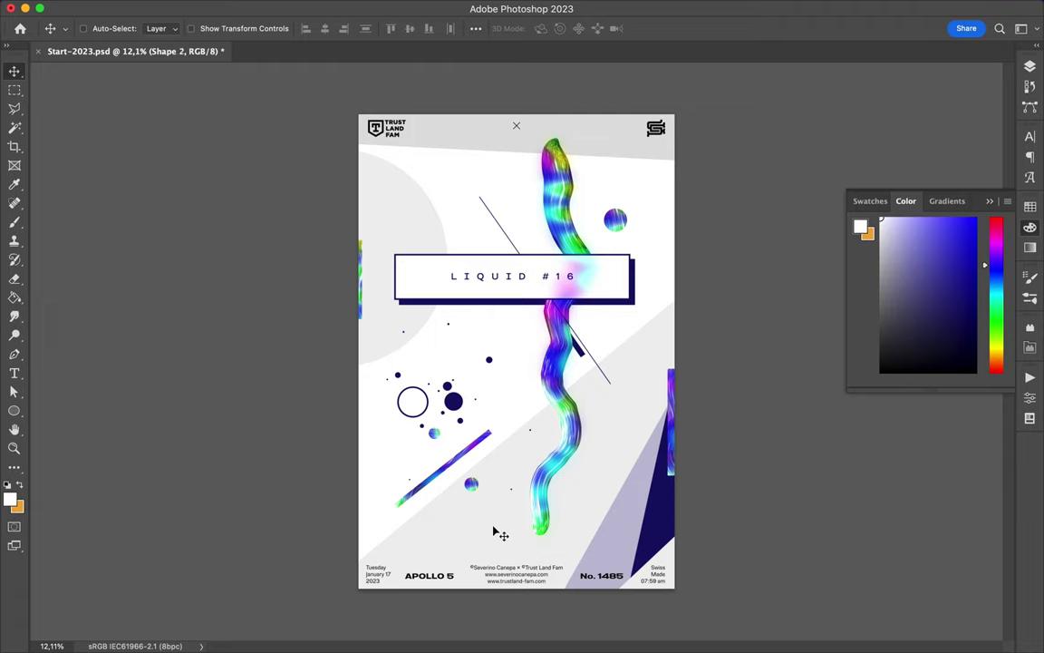
drag(380, 186, 417, 236)
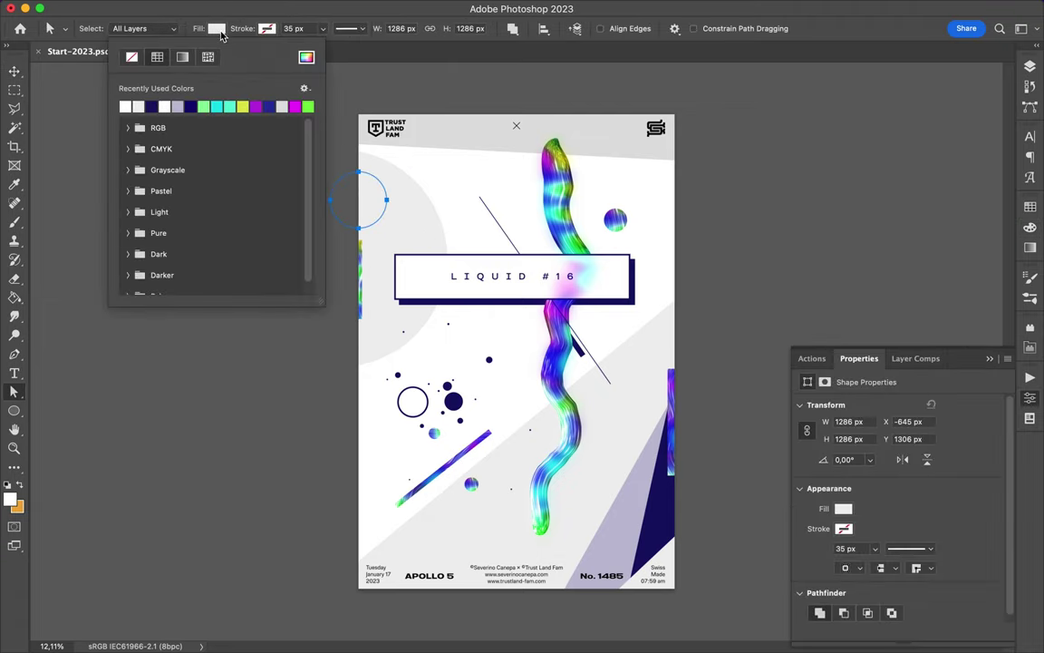
Step: Duplicate the white dot several times and scatter the copies inside the grey circle
key(ctrl+alt+t)
key(Return)
key(ctrl+alt+t)
key(Return)
scroll(344, 292, up, 3)
scroll(344, 292, up, 2)
key(ctrl+alt+t)
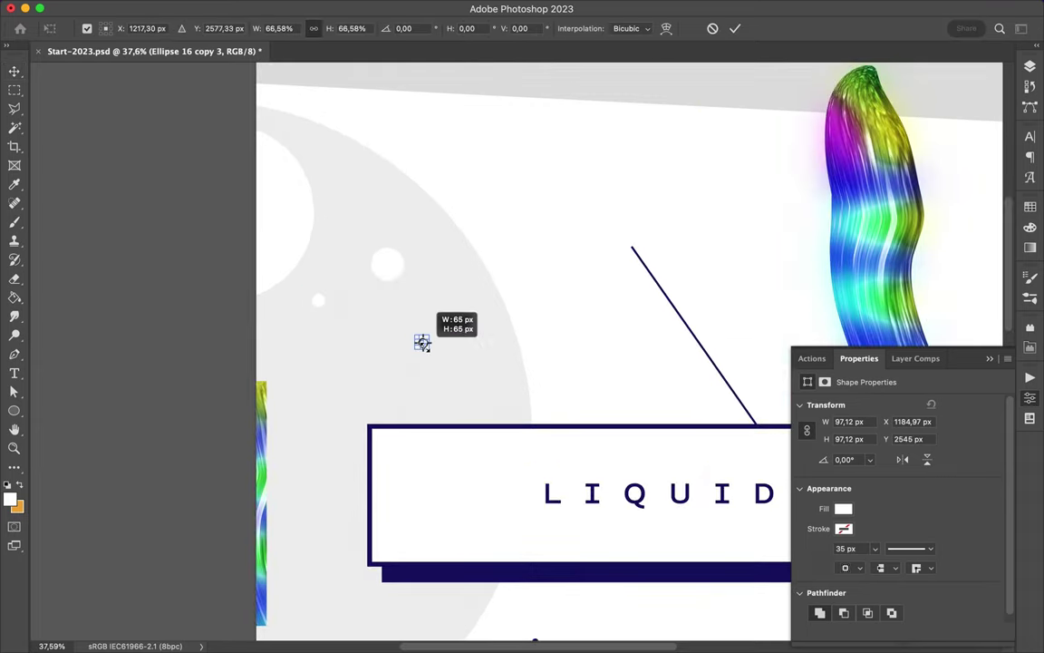
key(Return)
drag(428, 261, 396, 301)
drag(290, 139, 290, 141)
key(super+0)
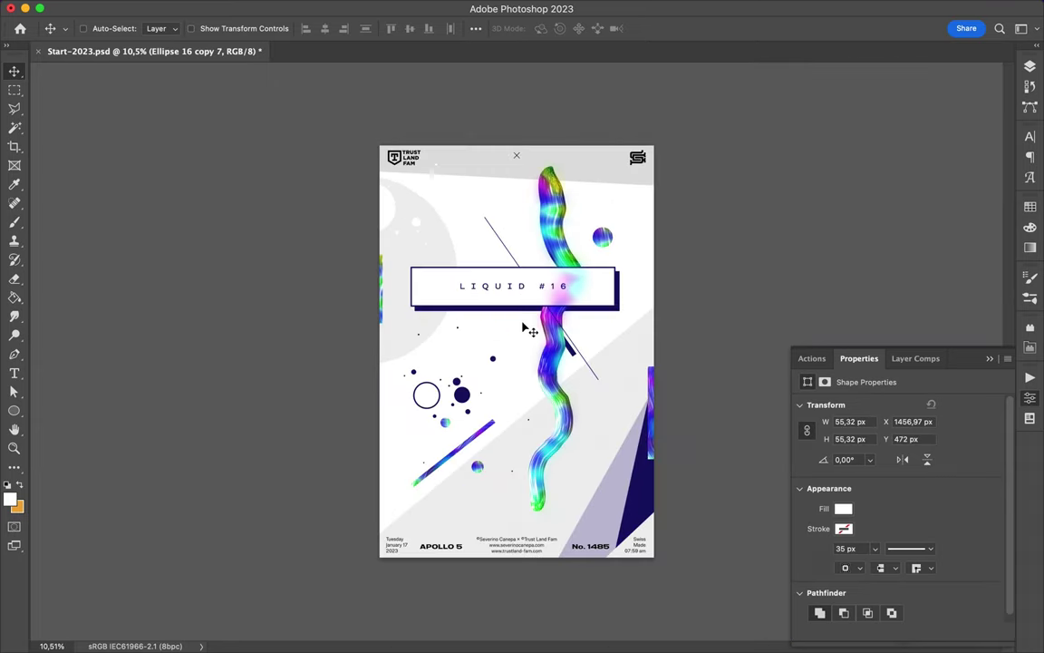
Step: Add a '2023' text layer and set its font style to Black
key(t)
click(481, 240)
text(2023)
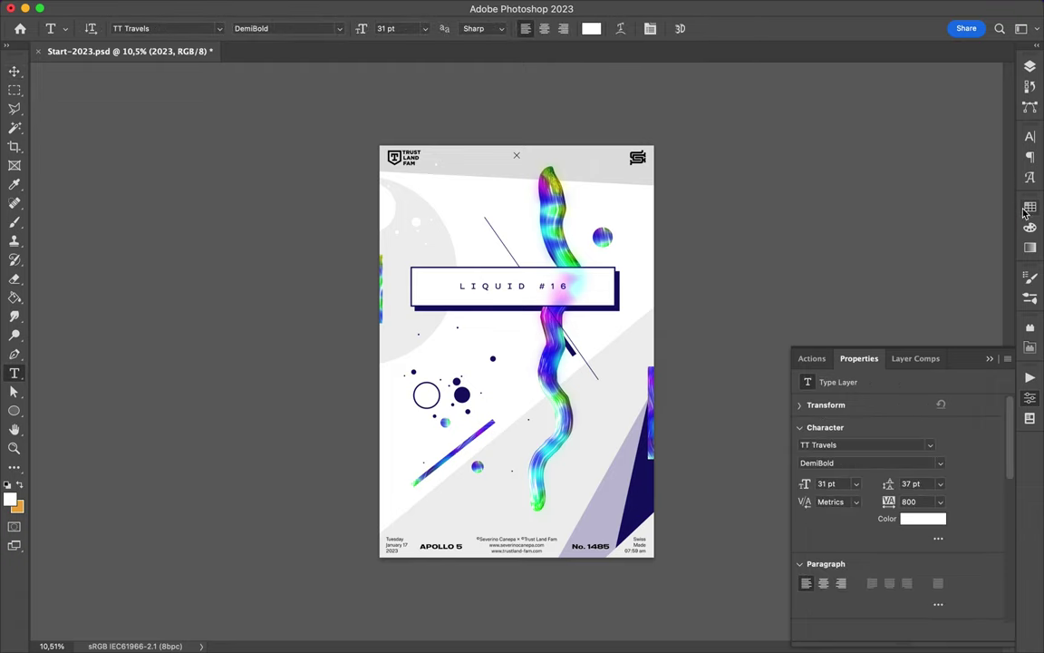
click(1029, 207)
click(1029, 136)
click(942, 174)
click(945, 324)
Step: Enlarge the 2023 text to about 392 pt and select the top-left logo layer
mouse_move(494, 245)
mouse_down()
mouse_move(616, 272)
mouse_move(600, 267)
mouse_up()
scroll(644, 249, up, 5)
scroll(643, 243, down, 3)
scroll(643, 243, down, 2)
click(415, 161)
key(F7)
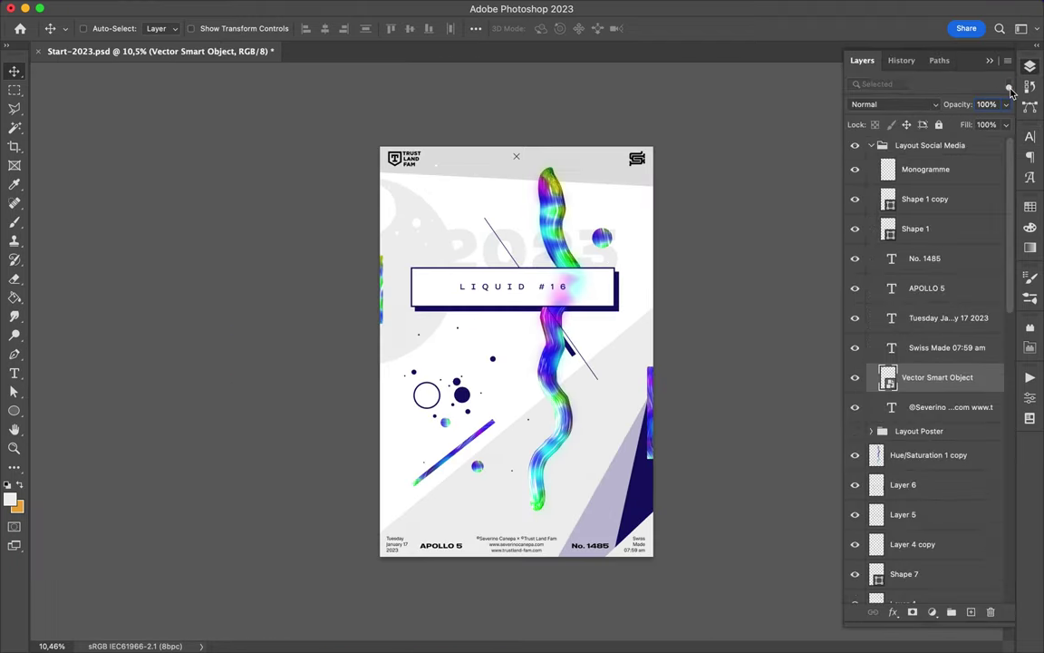
Step: Draw a rectangle over the top-left logo, clip it to the logo, and set its navy colour
key(u)
drag(381, 147, 427, 170)
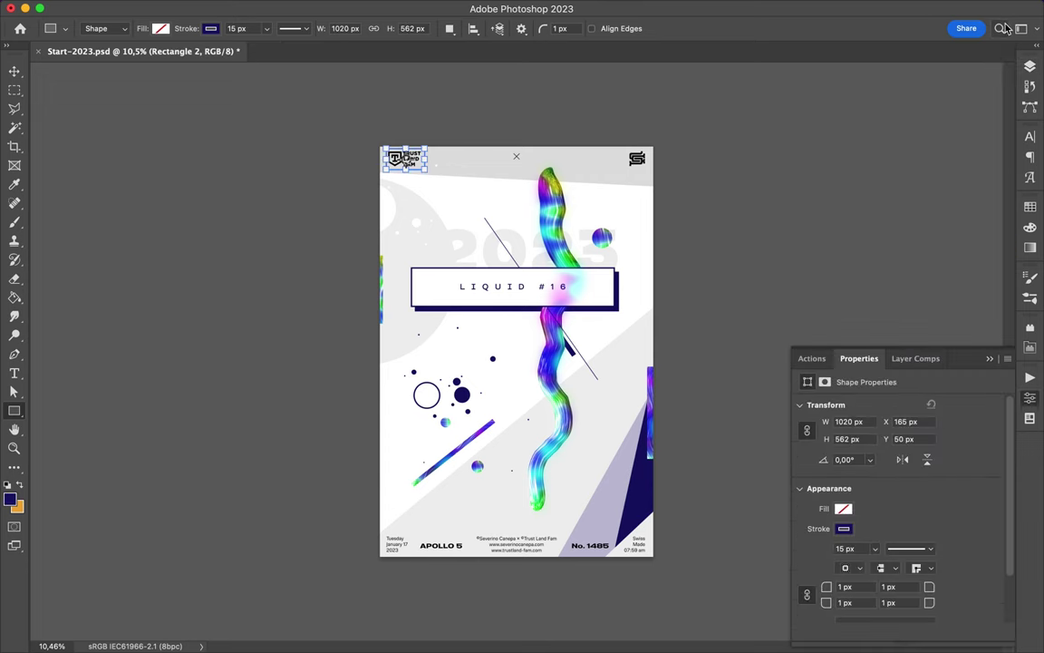
alt+click(920, 391)
scroll(477, 173, up, 5)
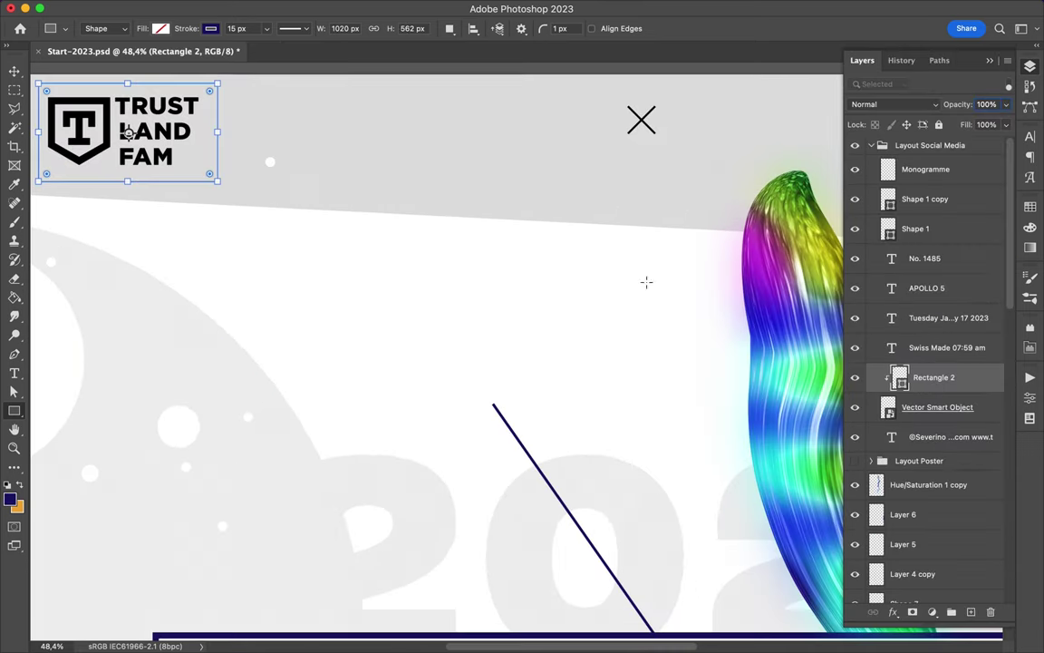
key(a)
click(267, 28)
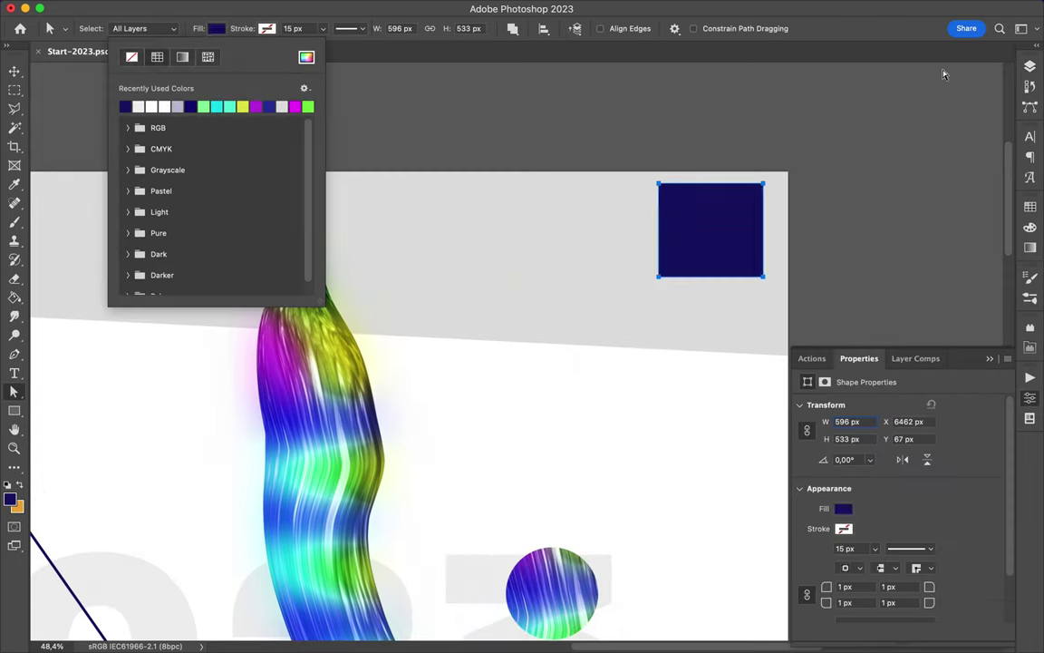
Step: Save the finished poster with Cmd+S
scroll(536, 362, right, 5)
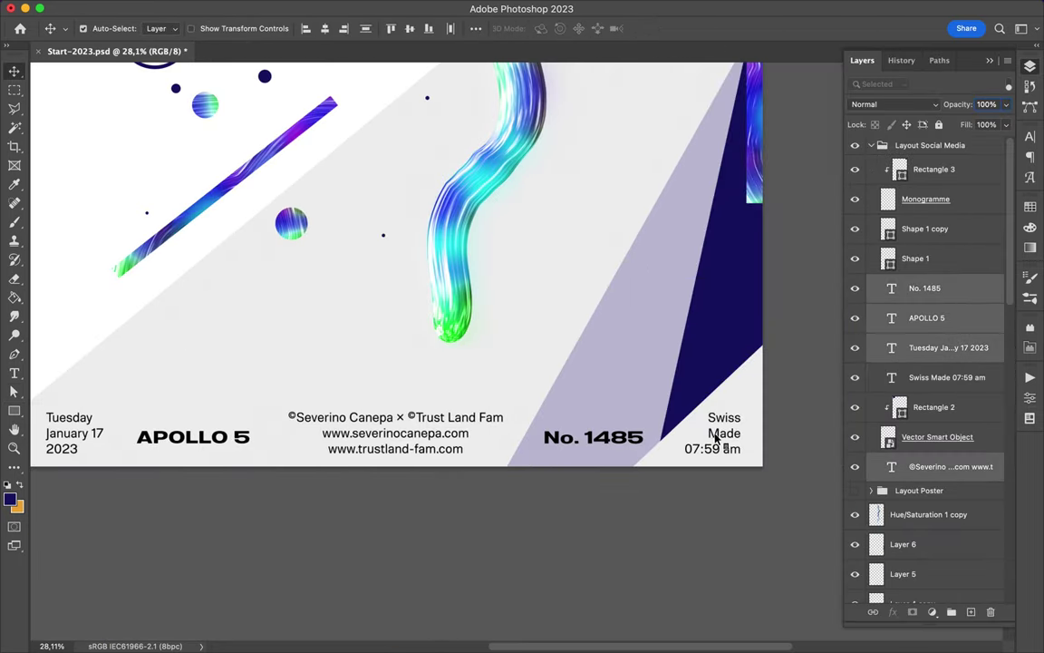
key(super+s)
click(727, 9)
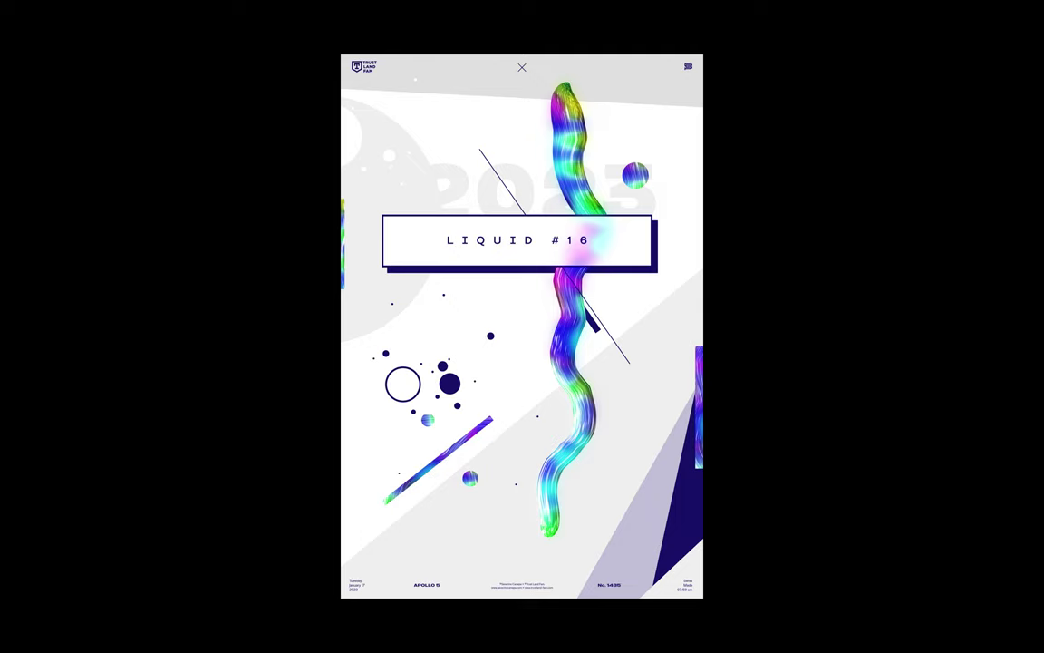